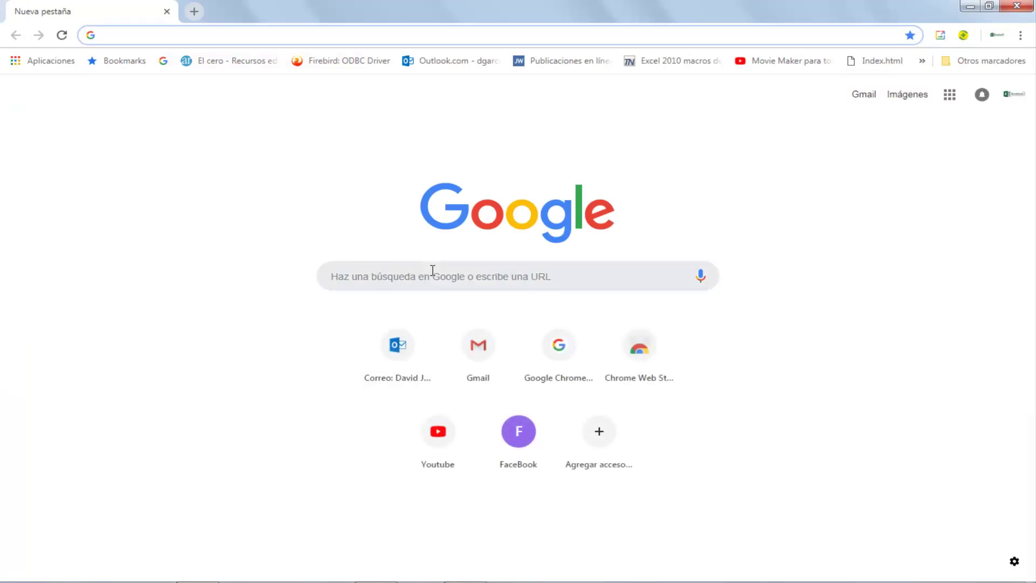
Search Google Images for 'acuario animado sin peces'.
{"action": "left_click", "coordinate": [433, 270]}
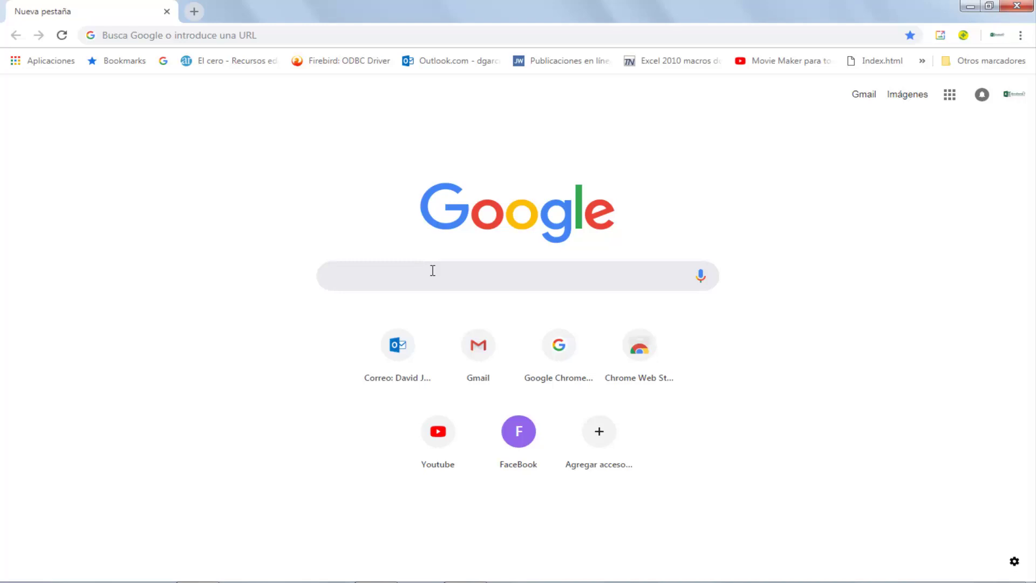
{"action": "type", "text": "acuario animado sin peces"}
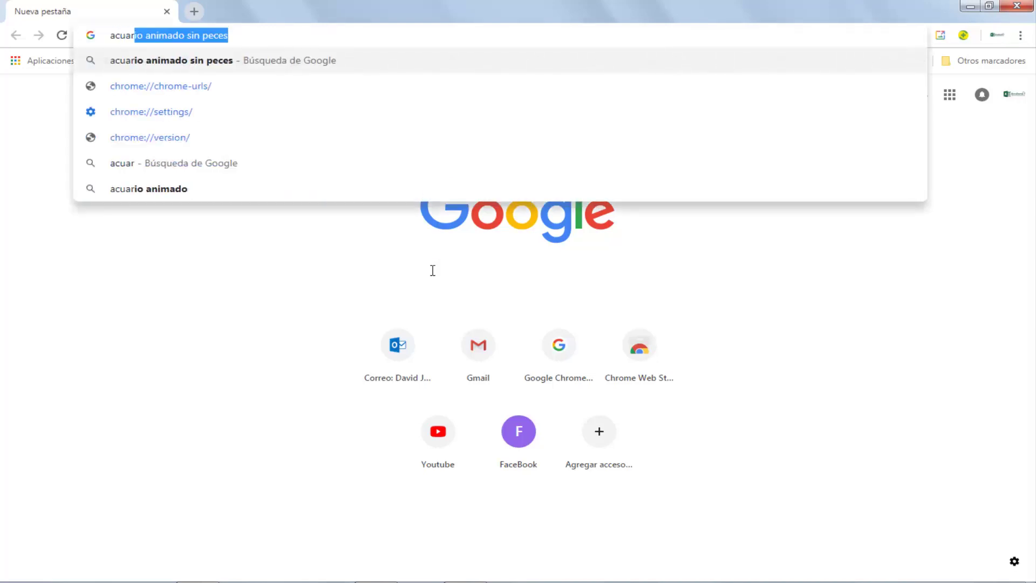
{"action": "key", "text": "End"}
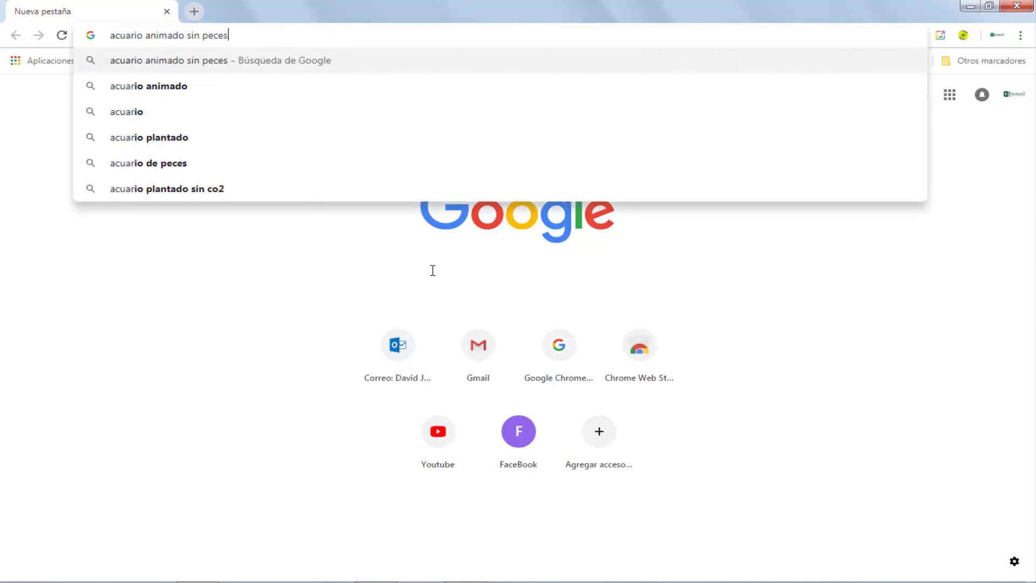
{"action": "key", "text": "Return"}
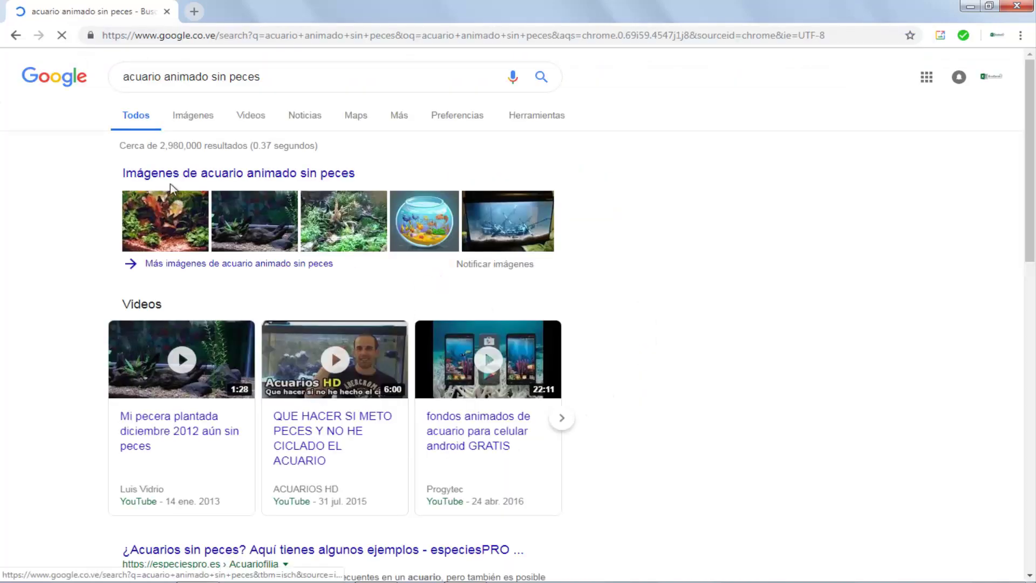
{"action": "left_click", "coordinate": [194, 122]}
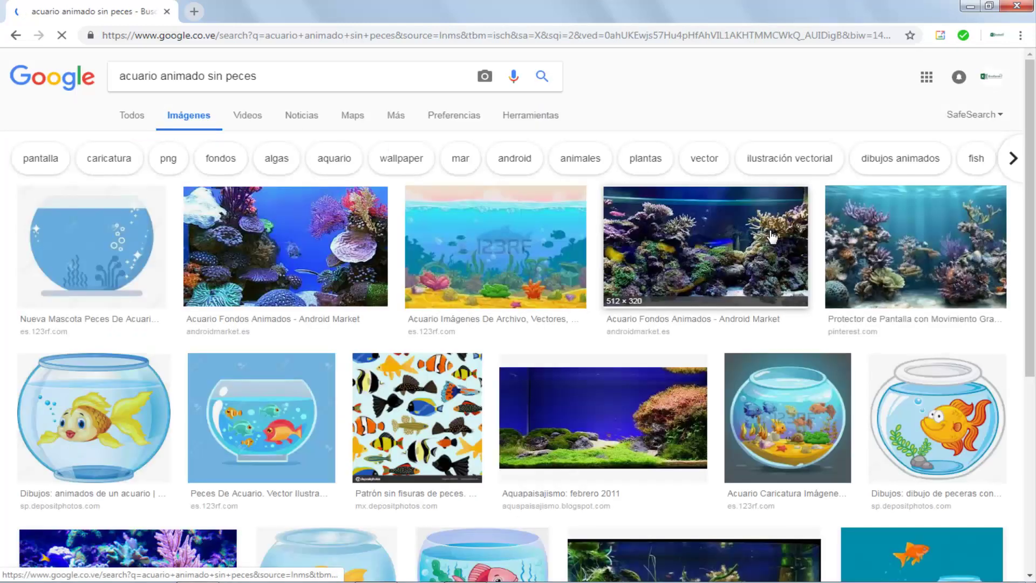
{"action": "mouse_move", "coordinate": [915, 247]}
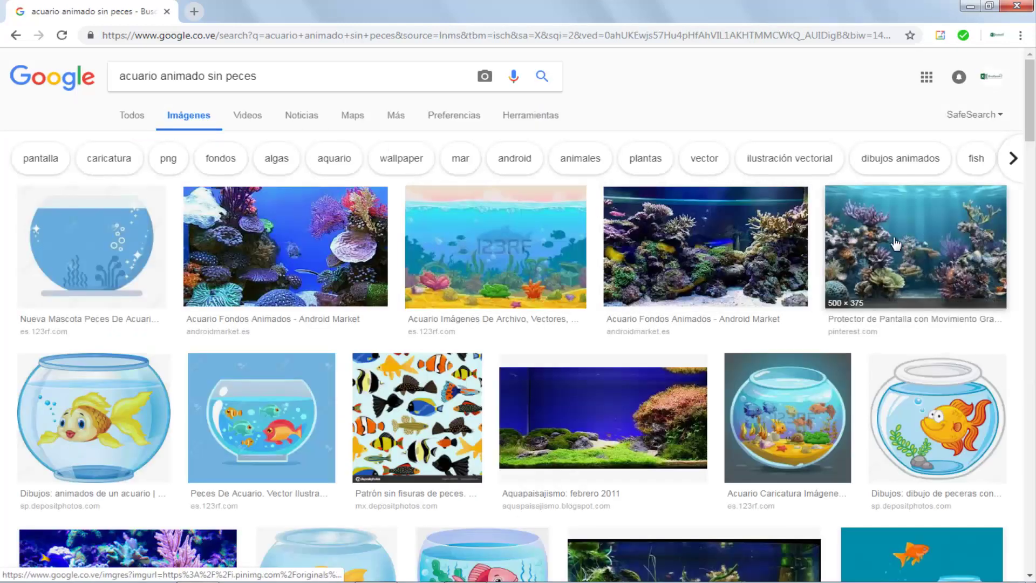
Copy the 500 × 375 coral reef aquarium picture from its preview.
{"action": "left_click", "coordinate": [896, 244]}
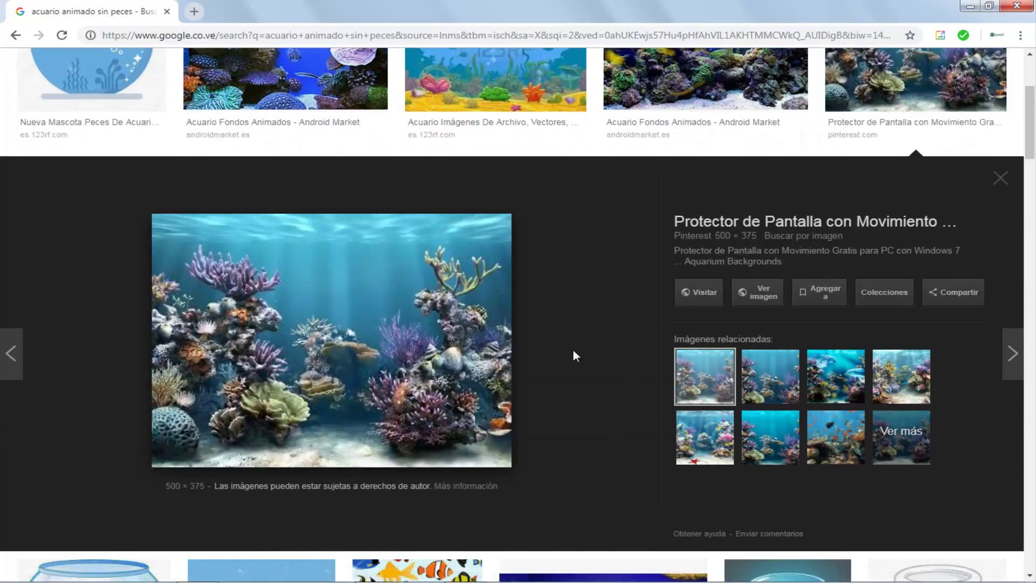
{"action": "right_click", "coordinate": [329, 272]}
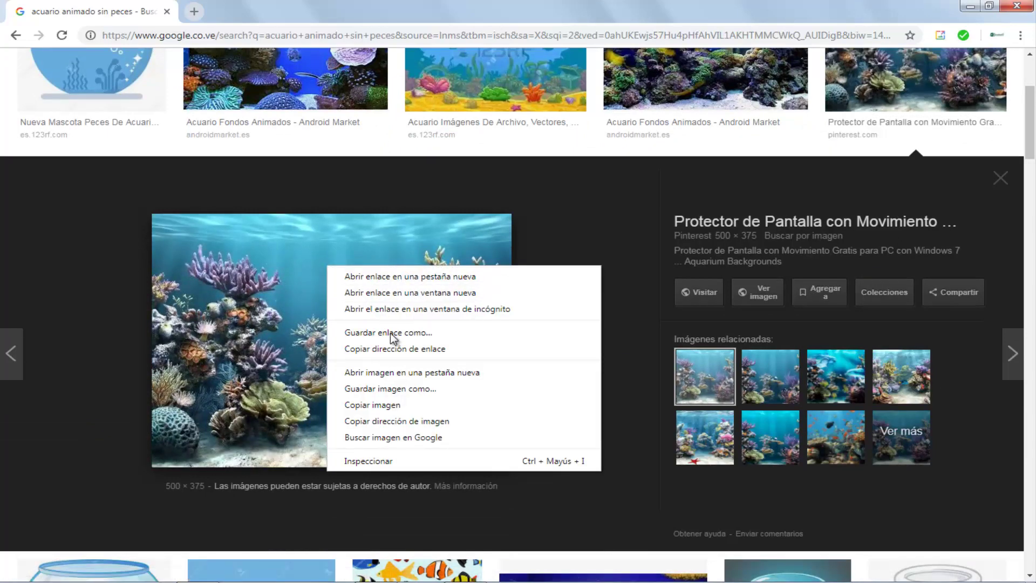
{"action": "left_click", "coordinate": [385, 406]}
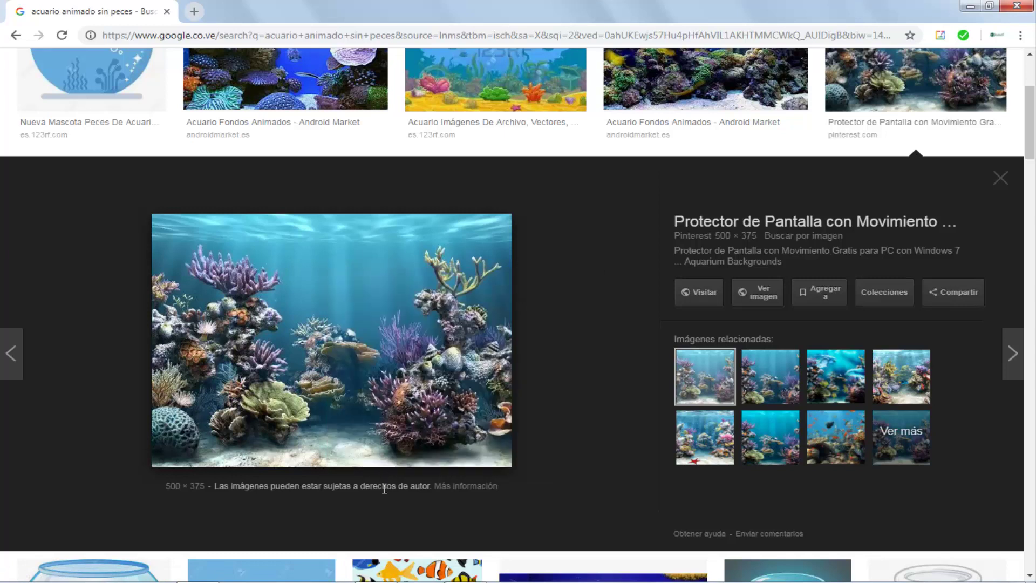
{"action": "mouse_move", "coordinate": [375, 577]}
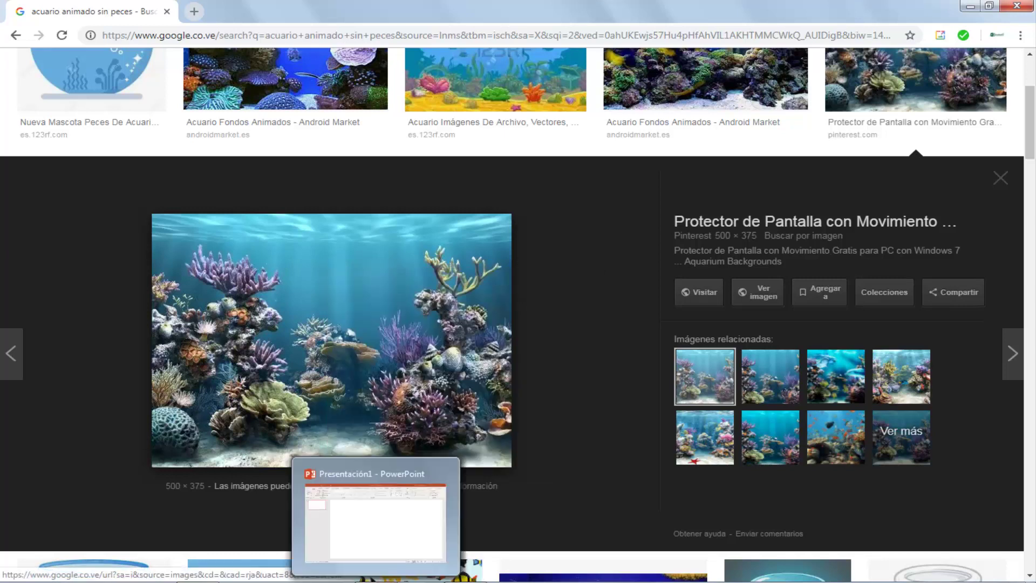
Paste the copied coral reef image onto slide 1 as a picture.
{"action": "left_click", "coordinate": [376, 521]}
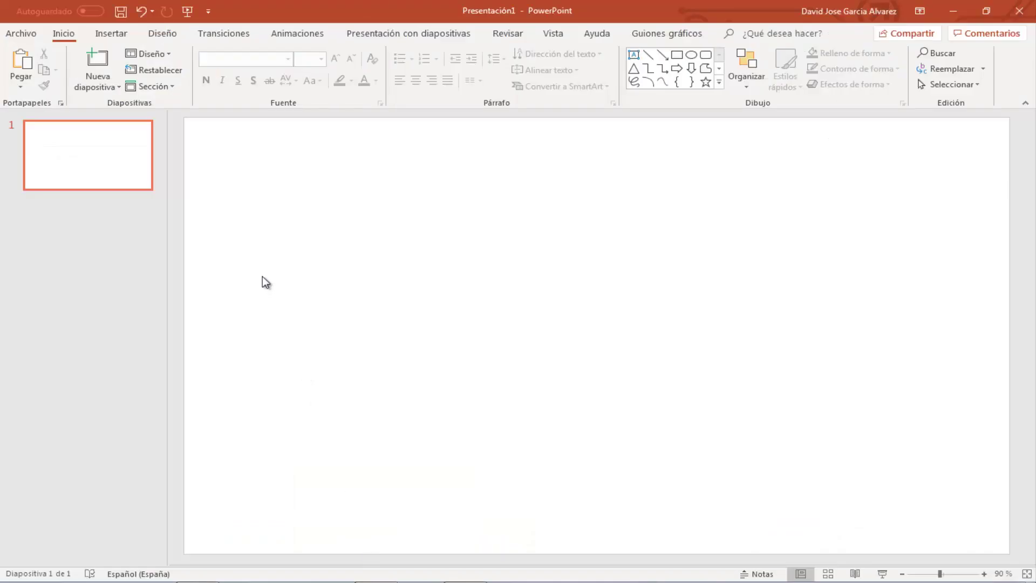
{"action": "right_click", "coordinate": [251, 180]}
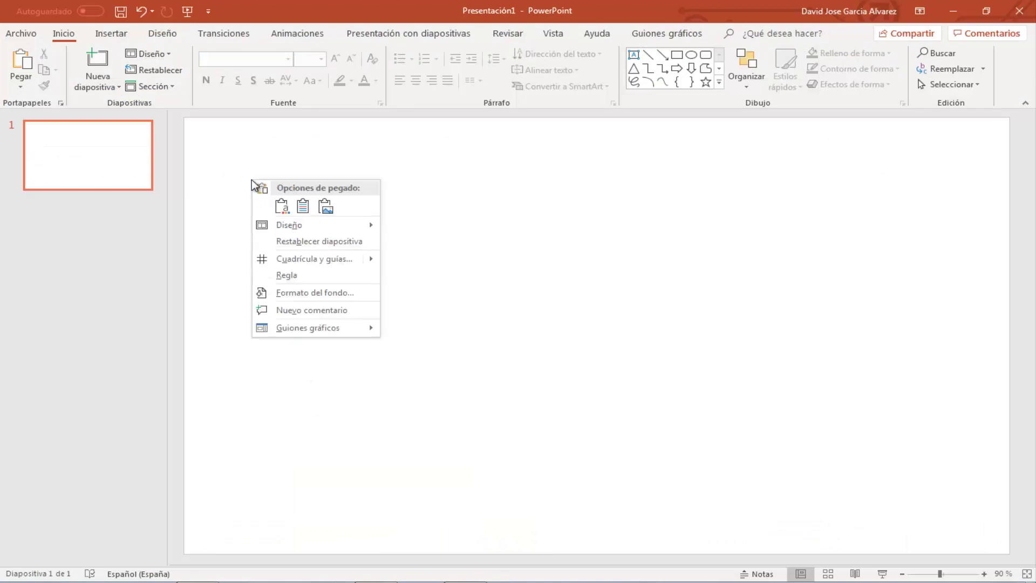
{"action": "left_click", "coordinate": [325, 205]}
{"action": "left_click", "coordinate": [325, 205]}
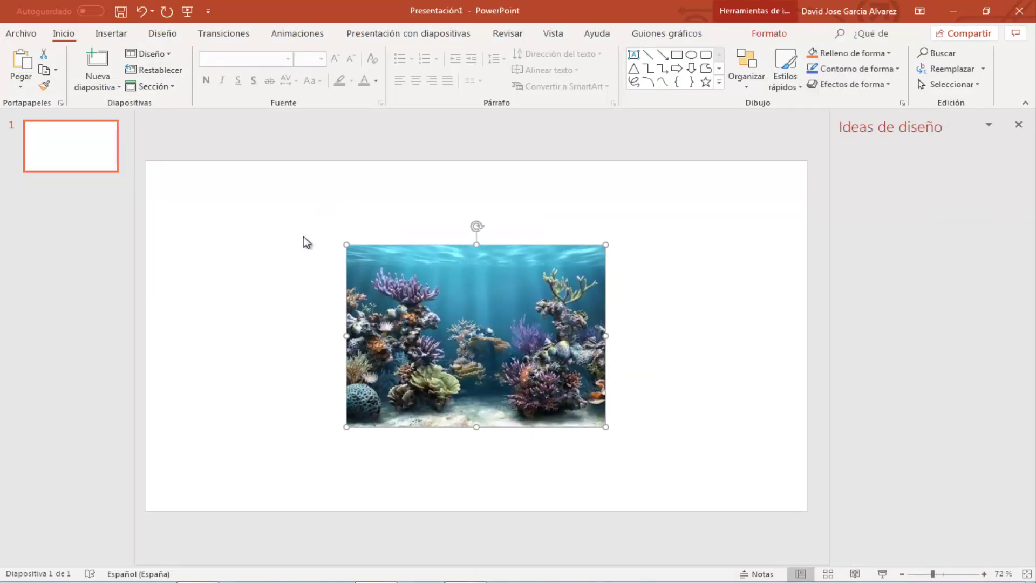
{"action": "left_click", "coordinate": [1019, 125]}
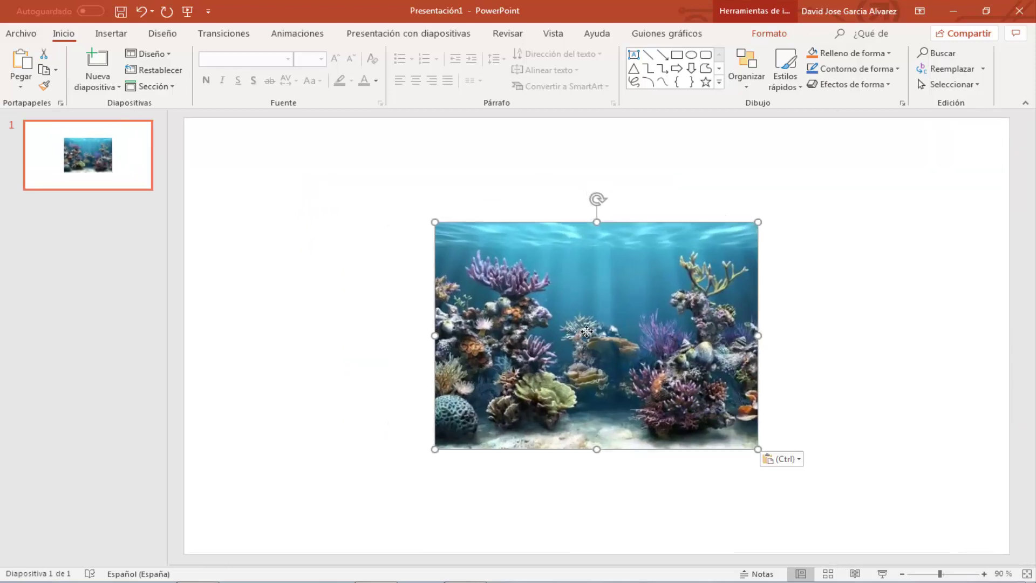
Stretch the coral image so it covers the entire slide.
{"action": "mouse_move", "coordinate": [583, 326]}
{"action": "left_mouse_down"}
{"action": "mouse_move", "coordinate": [347, 250]}
{"action": "mouse_move", "coordinate": [334, 223]}
{"action": "left_mouse_up"}
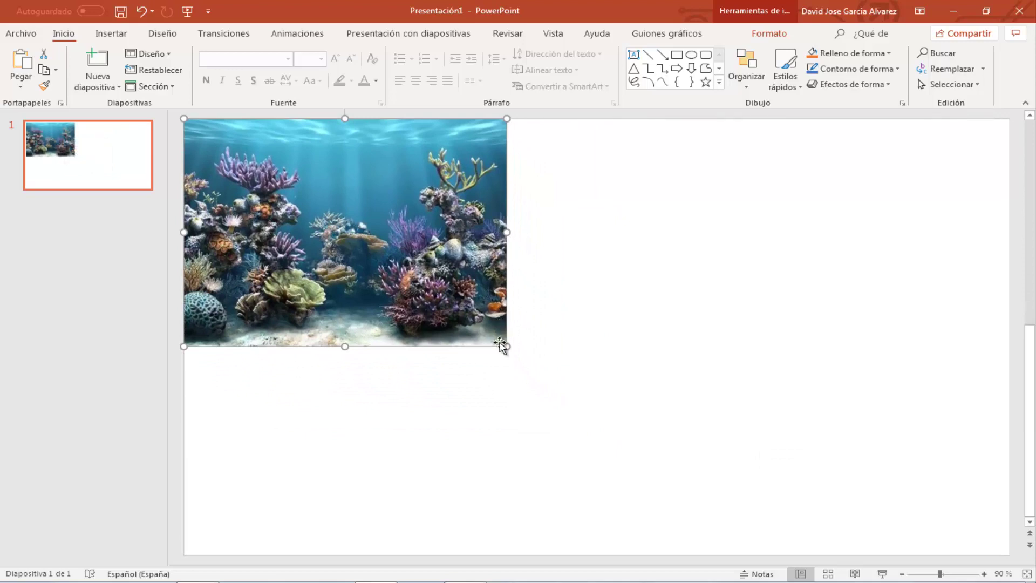
{"action": "mouse_move", "coordinate": [507, 346]}
{"action": "left_mouse_down"}
{"action": "mouse_move", "coordinate": [544, 385]}
{"action": "mouse_move", "coordinate": [626, 557]}
{"action": "left_mouse_up"}
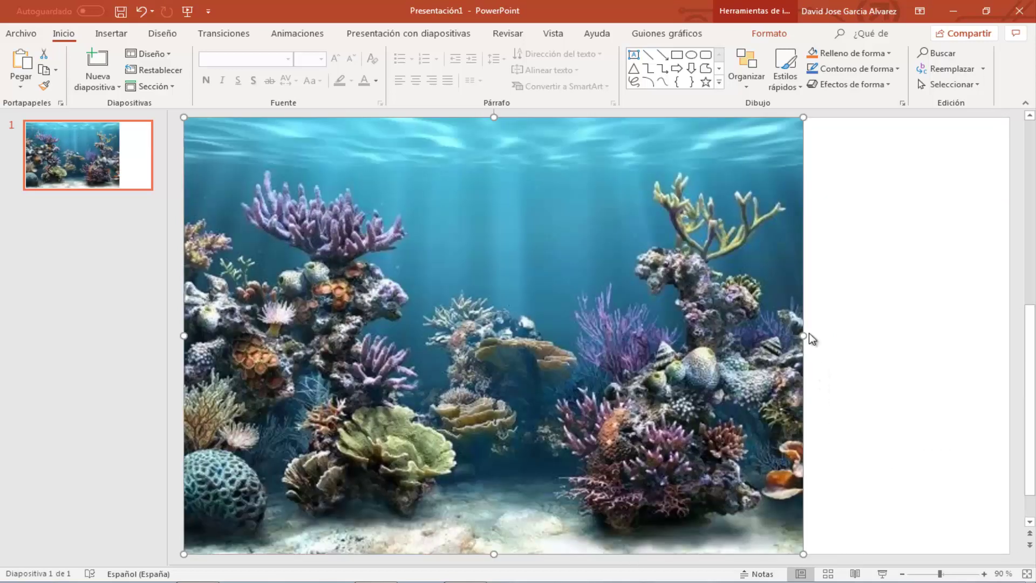
{"action": "left_click_drag", "start_coordinate": [826, 336], "coordinate": [1015, 329]}
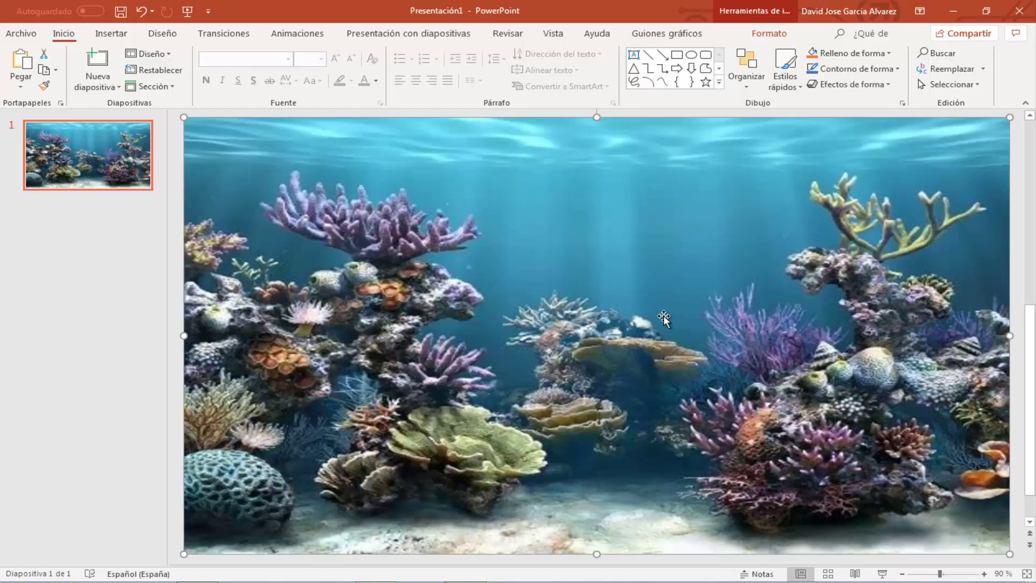
Duplicate slide 1 into slide 2 and select the coral picture on slide 2.
{"action": "right_click", "coordinate": [91, 162]}
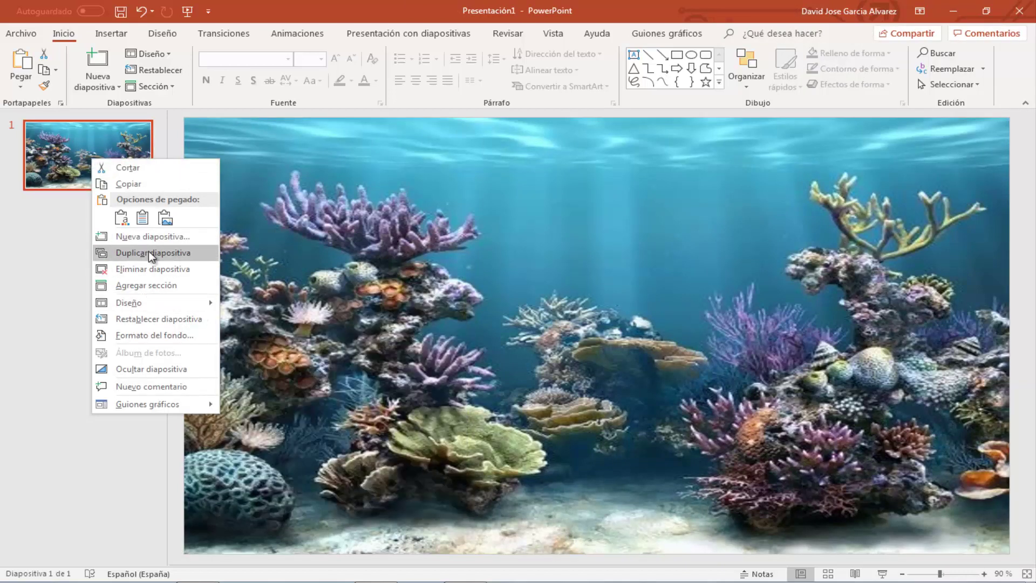
{"action": "left_click", "coordinate": [148, 251]}
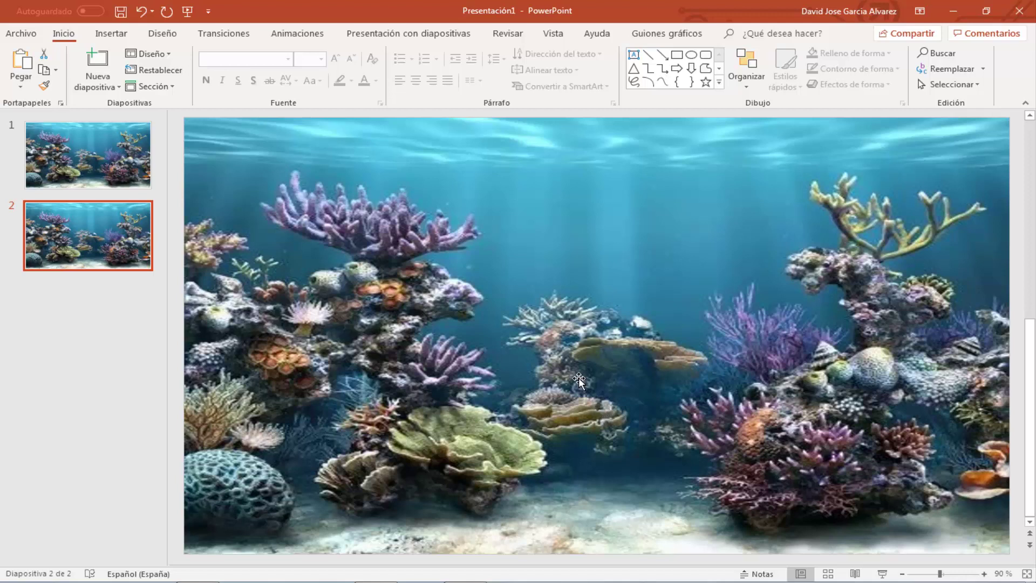
{"action": "left_click", "coordinate": [102, 140]}
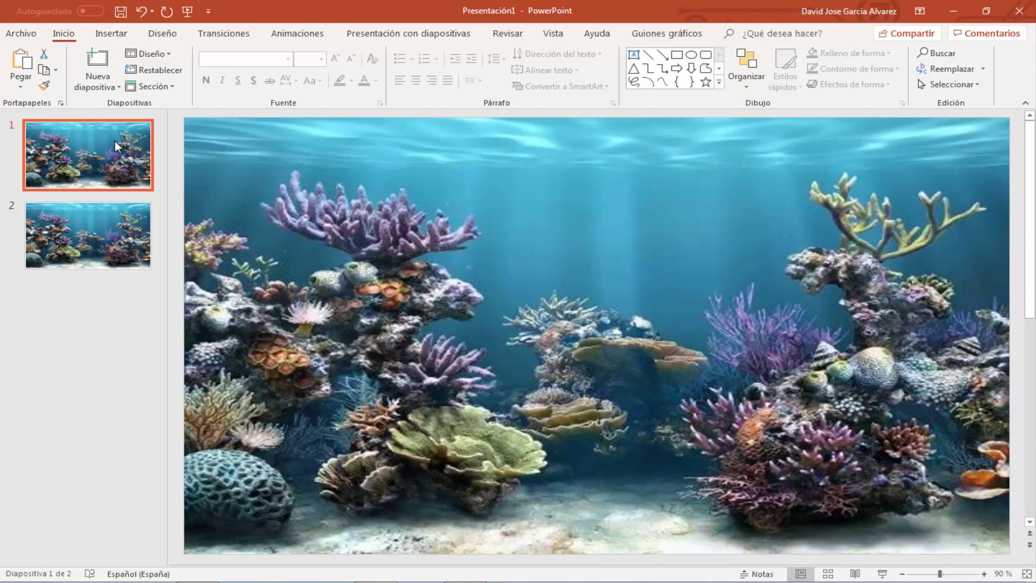
{"action": "left_click", "coordinate": [61, 217]}
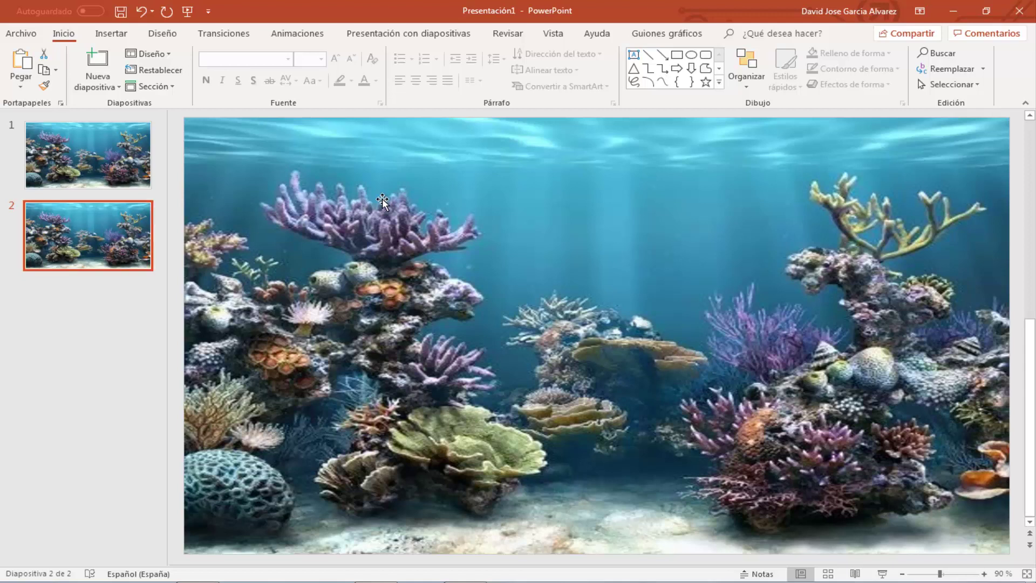
{"action": "left_click", "coordinate": [475, 201]}
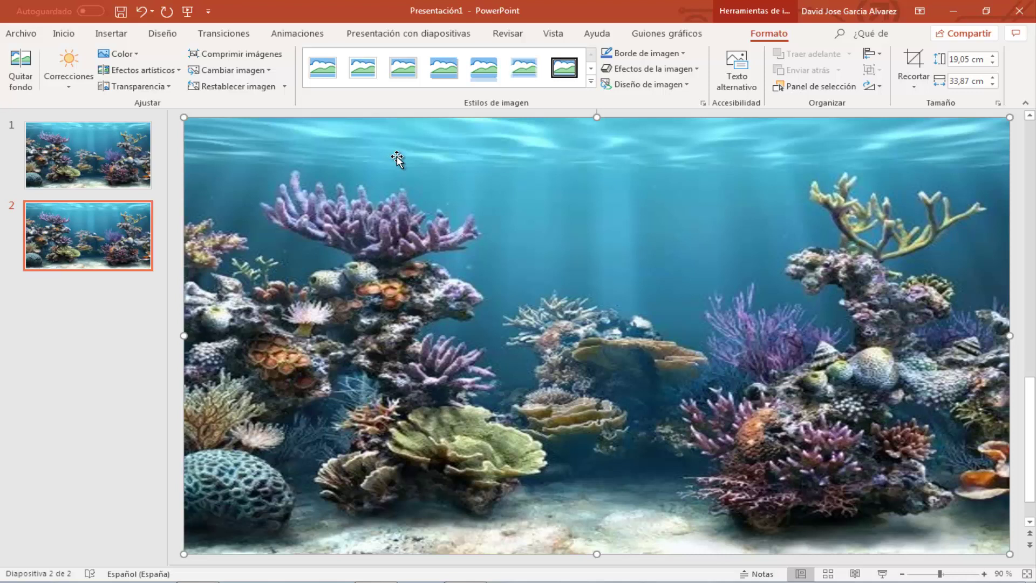
Start Quitar fondo on slide 2's coral picture with Marcar las áreas para mantener active.
{"action": "left_click", "coordinate": [23, 79]}
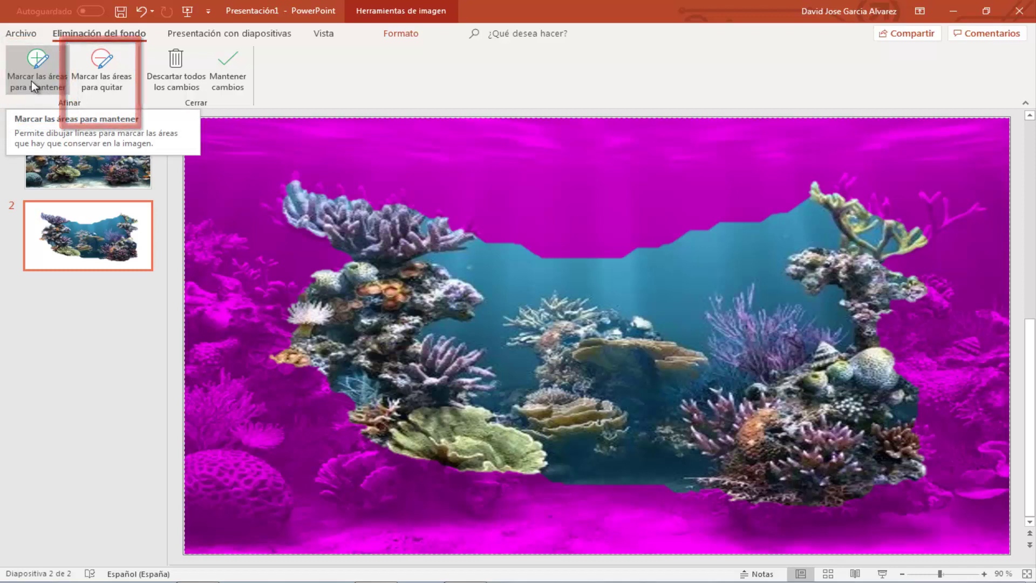
{"action": "left_click", "coordinate": [31, 81]}
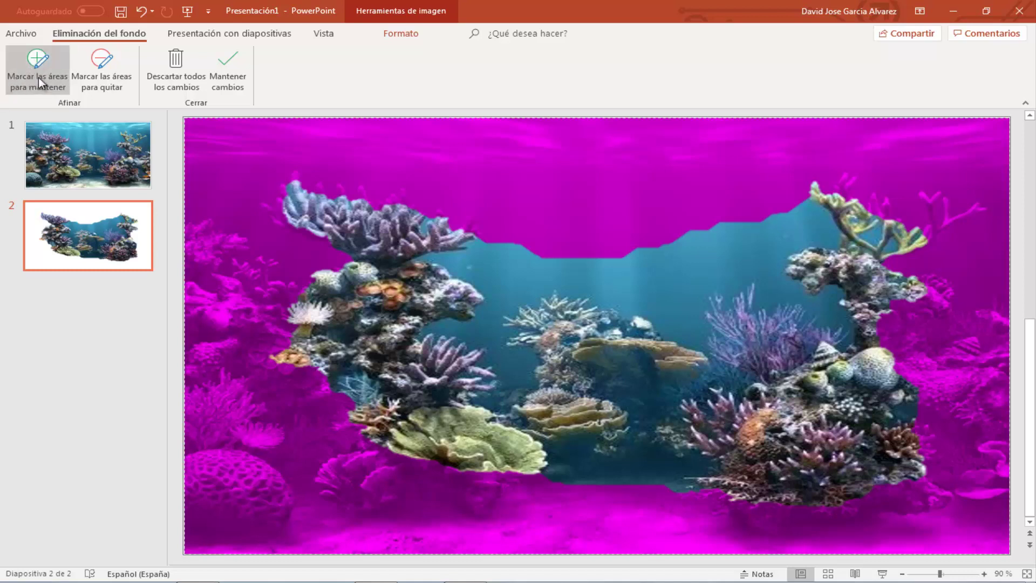
{"action": "left_click", "coordinate": [38, 77]}
Draw keep strokes along the picture's left edge, bottom seabed and right edge.
{"action": "mouse_move", "coordinate": [201, 258]}
{"action": "left_mouse_down"}
{"action": "mouse_move", "coordinate": [209, 495]}
{"action": "mouse_move", "coordinate": [457, 527]}
{"action": "mouse_move", "coordinate": [764, 535]}
{"action": "mouse_move", "coordinate": [951, 521]}
{"action": "mouse_move", "coordinate": [970, 334]}
{"action": "left_mouse_up"}
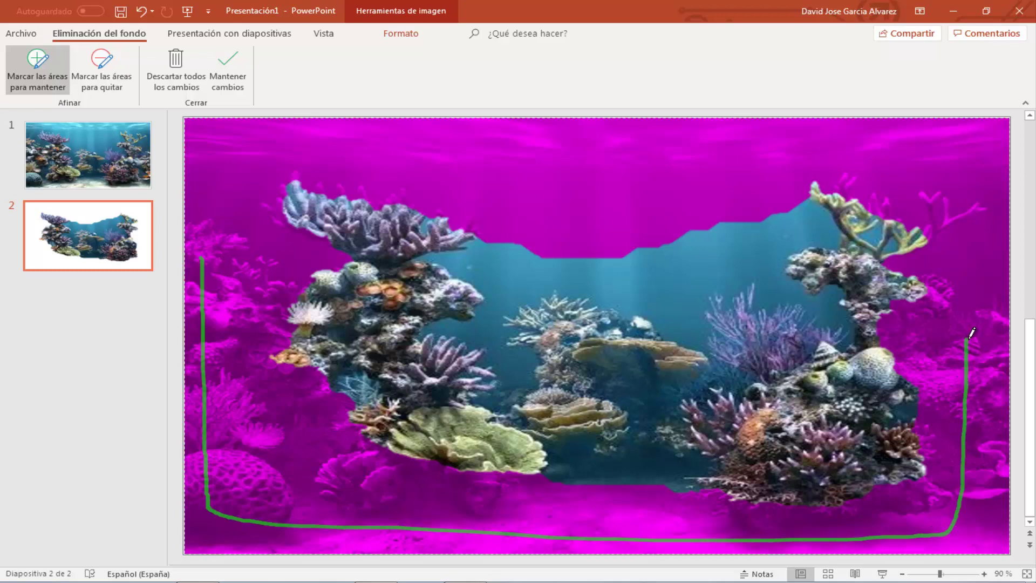
{"action": "mouse_move", "coordinate": [218, 259]}
{"action": "left_mouse_down"}
{"action": "mouse_move", "coordinate": [218, 470]}
{"action": "mouse_move", "coordinate": [221, 253]}
{"action": "left_mouse_up"}
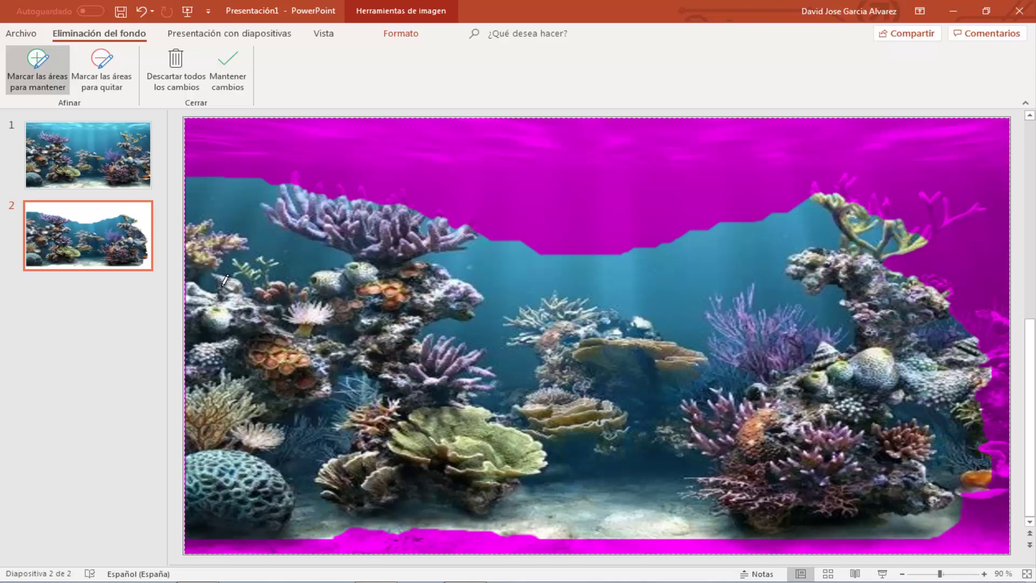
{"action": "left_click_drag", "start_coordinate": [205, 542], "coordinate": [869, 545]}
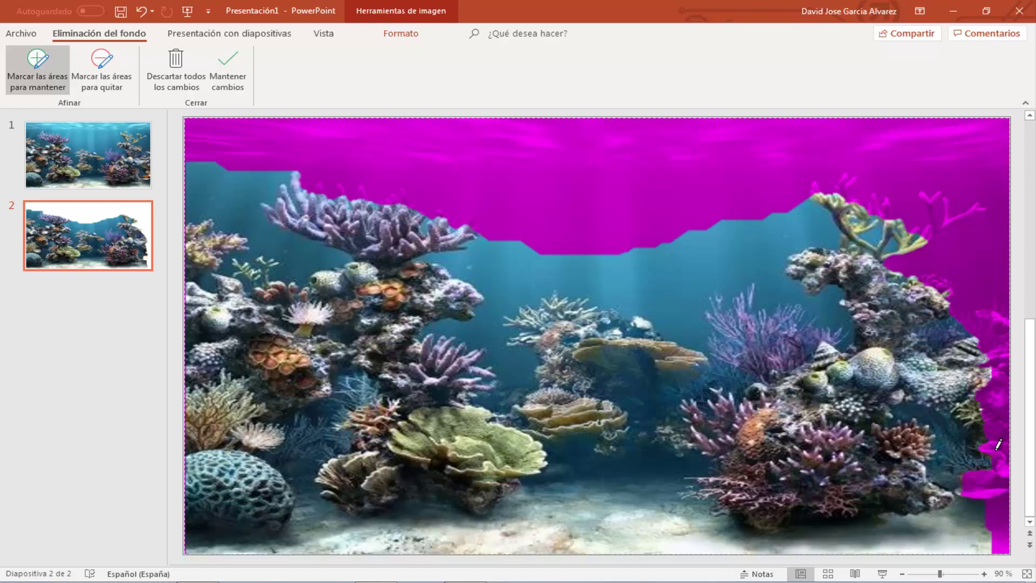
{"action": "left_click_drag", "start_coordinate": [999, 448], "coordinate": [1002, 535]}
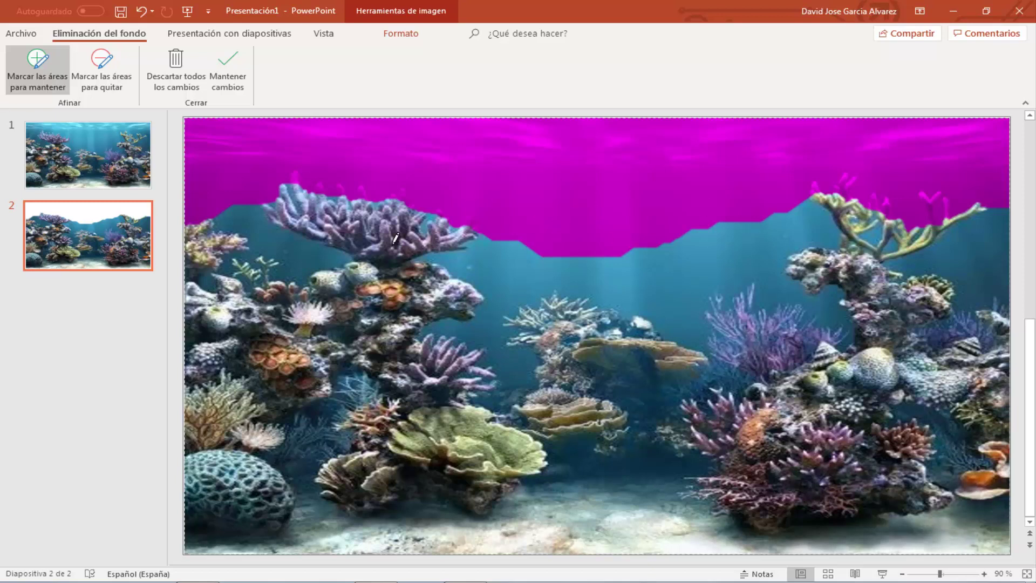
Mark the water between the reefs, the middle seabed strip and a left-coral gap for removal.
{"action": "left_click", "coordinate": [105, 79]}
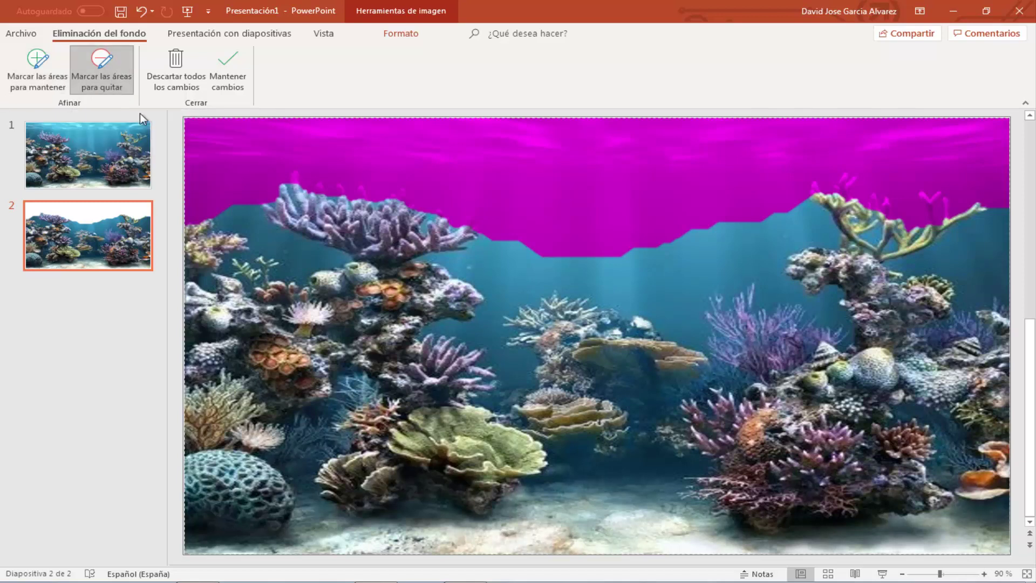
{"action": "mouse_move", "coordinate": [222, 212]}
{"action": "left_mouse_down"}
{"action": "mouse_move", "coordinate": [314, 258]}
{"action": "mouse_move", "coordinate": [246, 206]}
{"action": "left_mouse_up"}
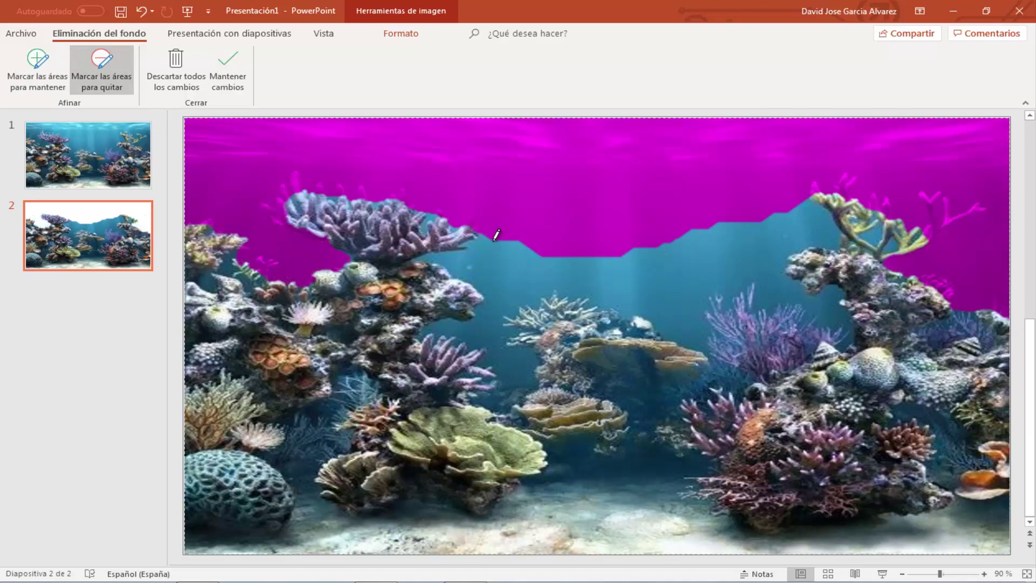
{"action": "mouse_move", "coordinate": [496, 240]}
{"action": "left_mouse_down"}
{"action": "mouse_move", "coordinate": [483, 258]}
{"action": "mouse_move", "coordinate": [507, 297]}
{"action": "mouse_move", "coordinate": [483, 324]}
{"action": "mouse_move", "coordinate": [513, 340]}
{"action": "mouse_move", "coordinate": [515, 413]}
{"action": "mouse_move", "coordinate": [556, 454]}
{"action": "mouse_move", "coordinate": [679, 465]}
{"action": "mouse_move", "coordinate": [661, 386]}
{"action": "mouse_move", "coordinate": [688, 369]}
{"action": "mouse_move", "coordinate": [744, 368]}
{"action": "mouse_move", "coordinate": [826, 316]}
{"action": "mouse_move", "coordinate": [839, 323]}
{"action": "mouse_move", "coordinate": [772, 259]}
{"action": "mouse_move", "coordinate": [805, 222]}
{"action": "mouse_move", "coordinate": [833, 226]}
{"action": "mouse_move", "coordinate": [789, 198]}
{"action": "left_mouse_up"}
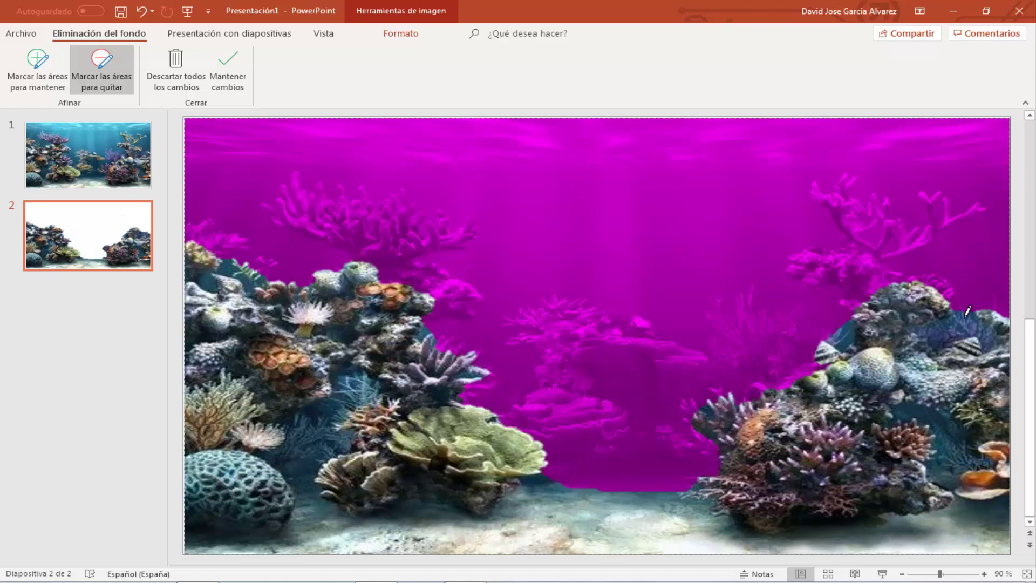
{"action": "mouse_move", "coordinate": [965, 318]}
{"action": "left_mouse_down"}
{"action": "mouse_move", "coordinate": [983, 328]}
{"action": "mouse_move", "coordinate": [968, 309]}
{"action": "left_mouse_up"}
{"action": "mouse_move", "coordinate": [929, 423]}
{"action": "left_mouse_down"}
{"action": "mouse_move", "coordinate": [949, 449]}
{"action": "mouse_move", "coordinate": [932, 421]}
{"action": "mouse_move", "coordinate": [907, 410]}
{"action": "mouse_move", "coordinate": [929, 409]}
{"action": "mouse_move", "coordinate": [938, 438]}
{"action": "left_mouse_up"}
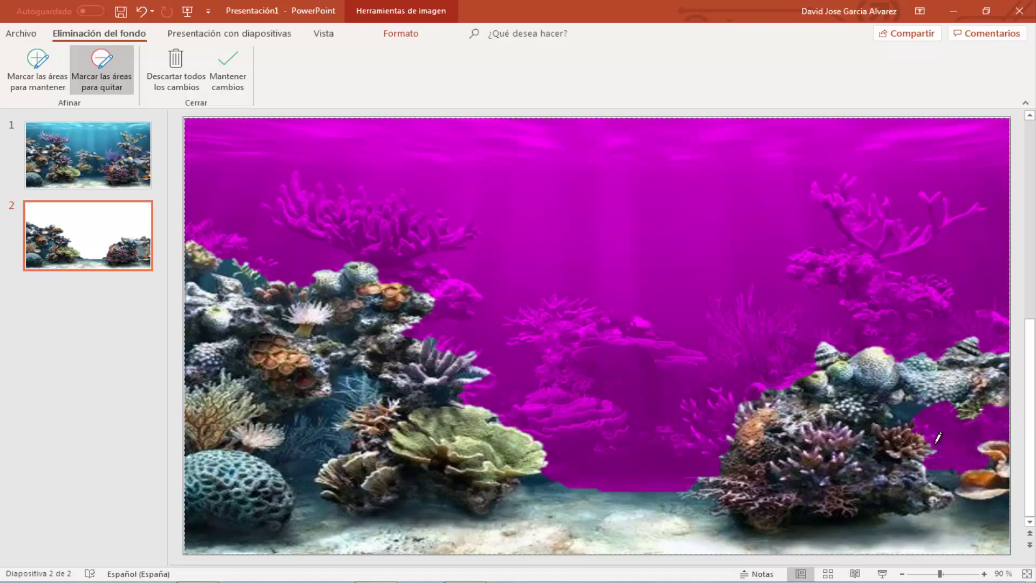
{"action": "left_click_drag", "start_coordinate": [910, 403], "coordinate": [929, 409]}
{"action": "mouse_move", "coordinate": [695, 485]}
{"action": "left_mouse_down"}
{"action": "mouse_move", "coordinate": [510, 492]}
{"action": "mouse_move", "coordinate": [549, 477]}
{"action": "left_mouse_up"}
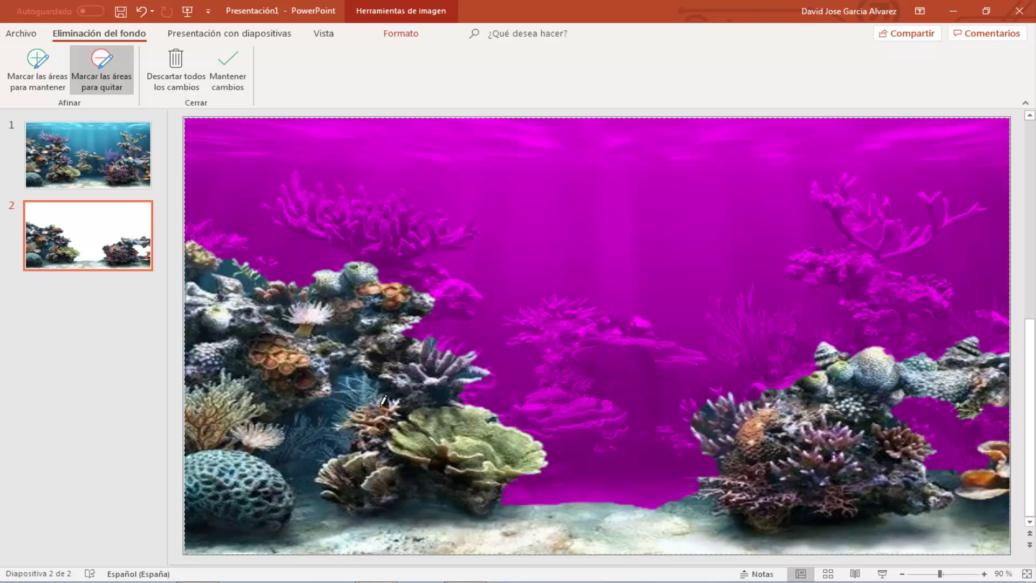
{"action": "mouse_move", "coordinate": [350, 375]}
{"action": "left_mouse_down"}
{"action": "mouse_move", "coordinate": [340, 430]}
{"action": "mouse_move", "coordinate": [311, 424]}
{"action": "mouse_move", "coordinate": [350, 370]}
{"action": "left_mouse_up"}
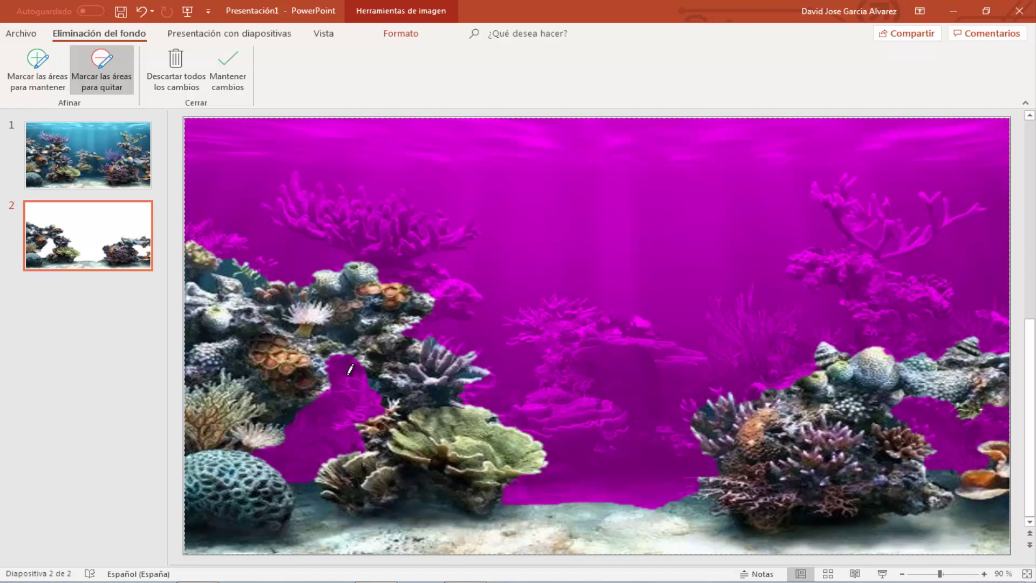
Mark both coral reef tops and the left edge to keep, then apply Mantener cambios.
{"action": "left_click", "coordinate": [42, 82]}
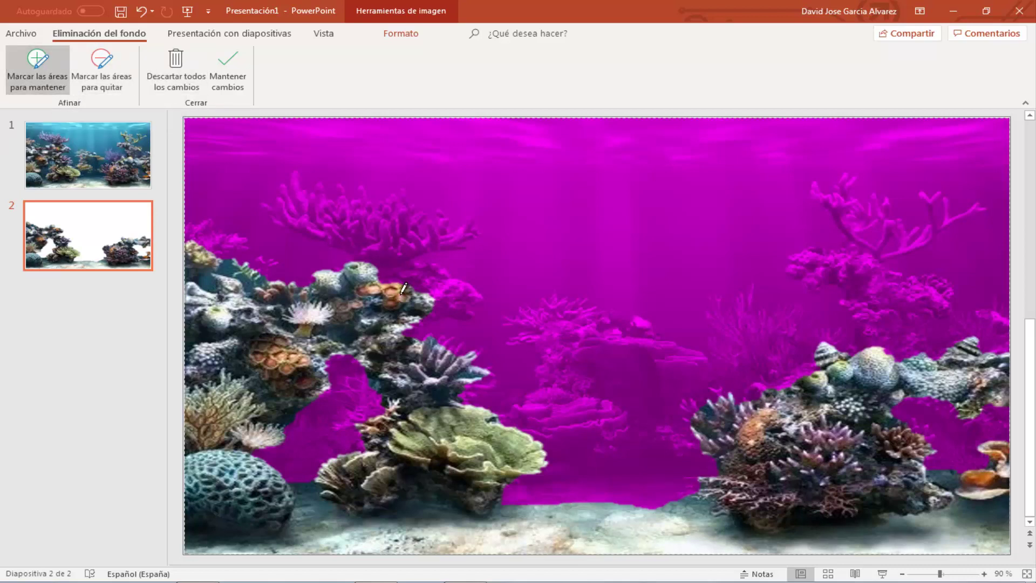
{"action": "left_click_drag", "start_coordinate": [398, 281], "coordinate": [460, 309]}
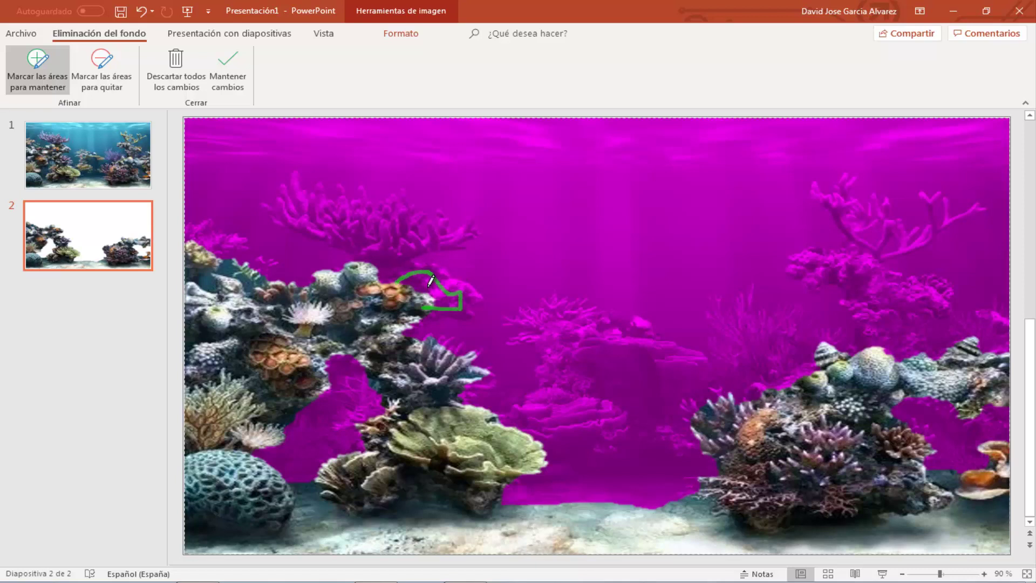
{"action": "left_click_drag", "start_coordinate": [444, 303], "coordinate": [427, 274]}
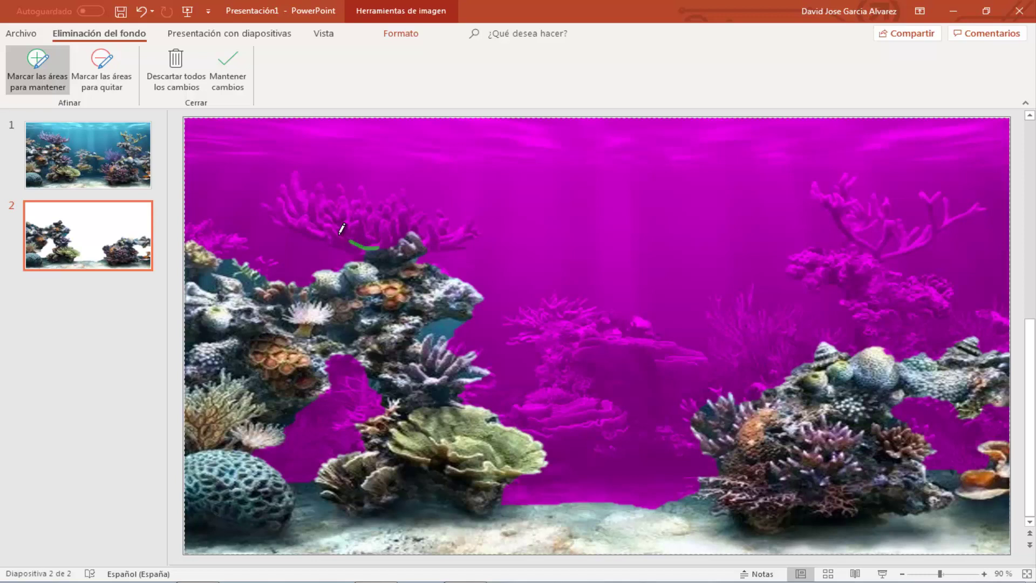
{"action": "left_click_drag", "start_coordinate": [325, 221], "coordinate": [401, 227]}
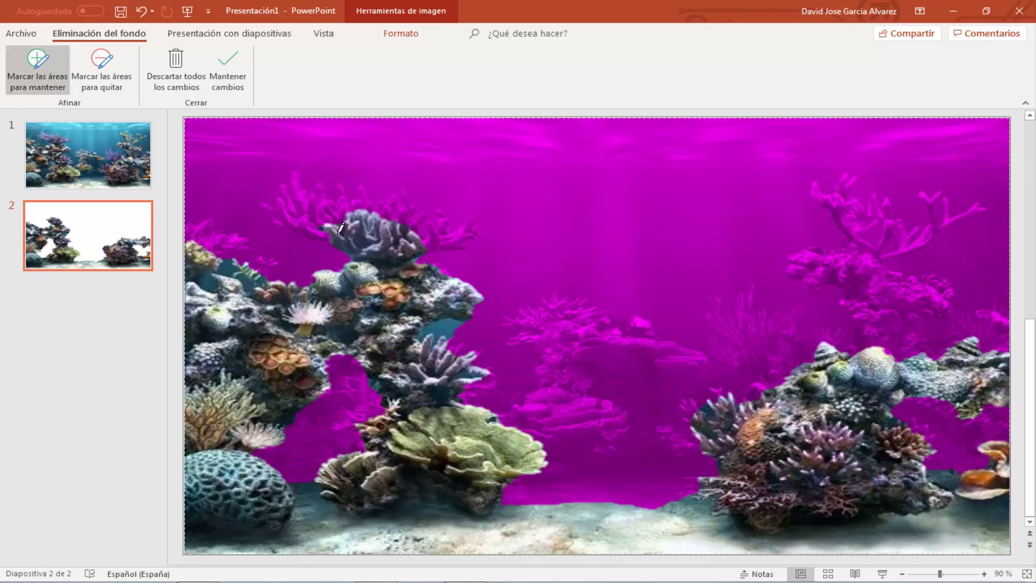
{"action": "left_click_drag", "start_coordinate": [330, 232], "coordinate": [304, 227]}
{"action": "left_click_drag", "start_coordinate": [435, 240], "coordinate": [465, 231]}
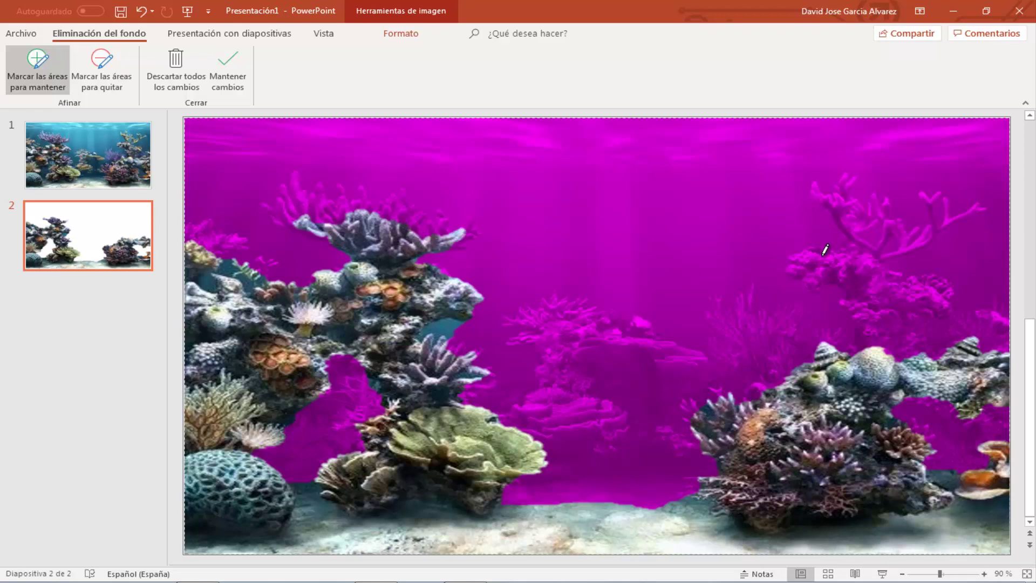
{"action": "mouse_move", "coordinate": [823, 255]}
{"action": "left_mouse_down"}
{"action": "mouse_move", "coordinate": [888, 348]}
{"action": "mouse_move", "coordinate": [821, 253]}
{"action": "left_mouse_up"}
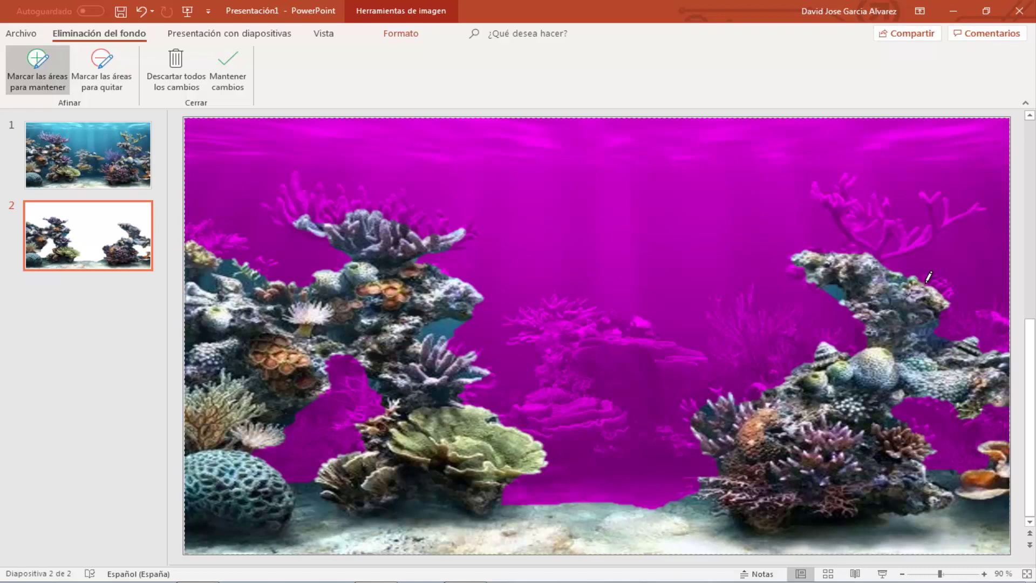
{"action": "left_click_drag", "start_coordinate": [929, 277], "coordinate": [942, 291]}
{"action": "mouse_move", "coordinate": [198, 225]}
{"action": "left_mouse_down"}
{"action": "mouse_move", "coordinate": [233, 241]}
{"action": "mouse_move", "coordinate": [210, 223]}
{"action": "left_mouse_up"}
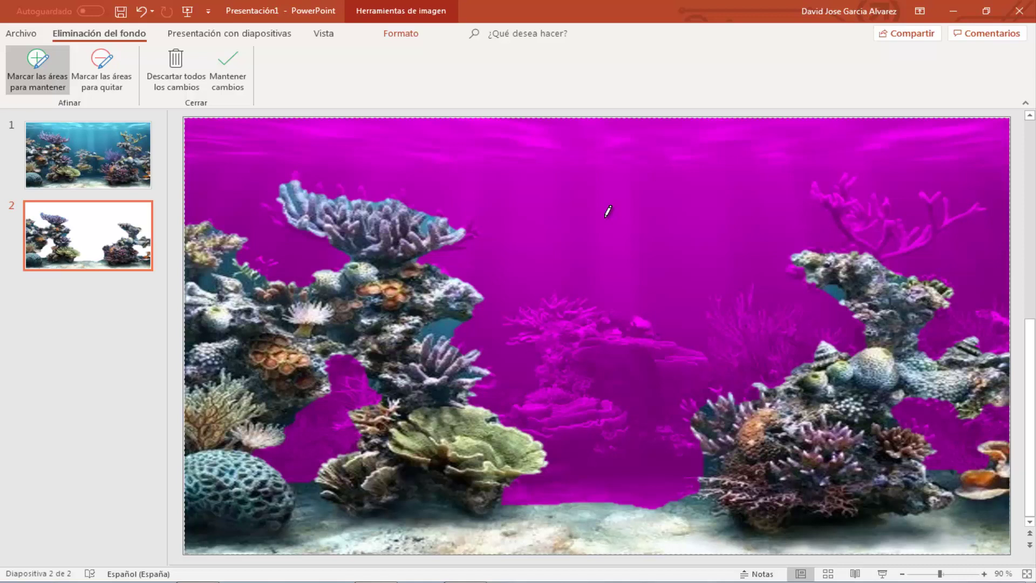
{"action": "left_click", "coordinate": [228, 76]}
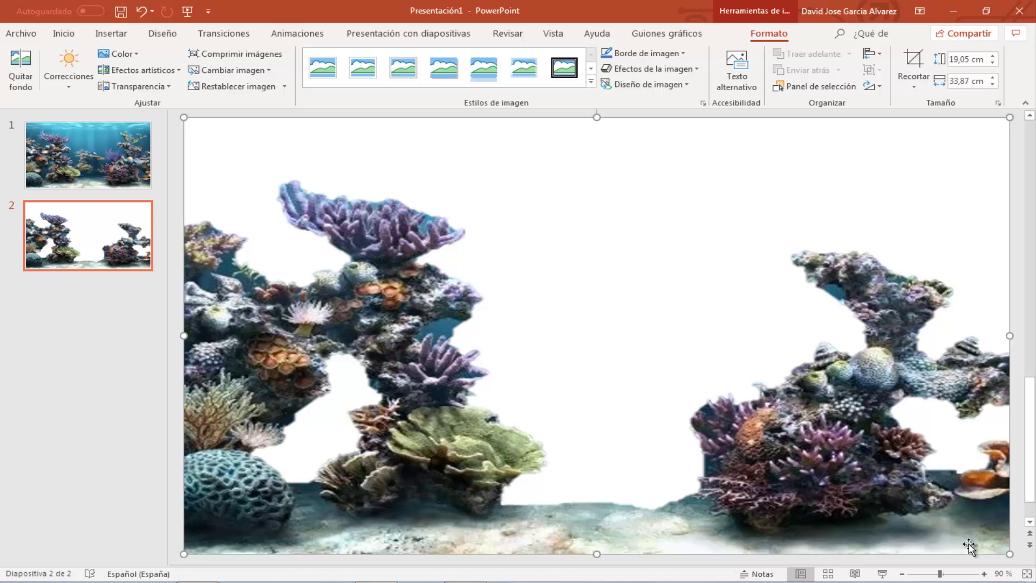
Copy the cut-out coral onto slide 1, aligned over the aquarium picture.
{"action": "right_click", "coordinate": [442, 334]}
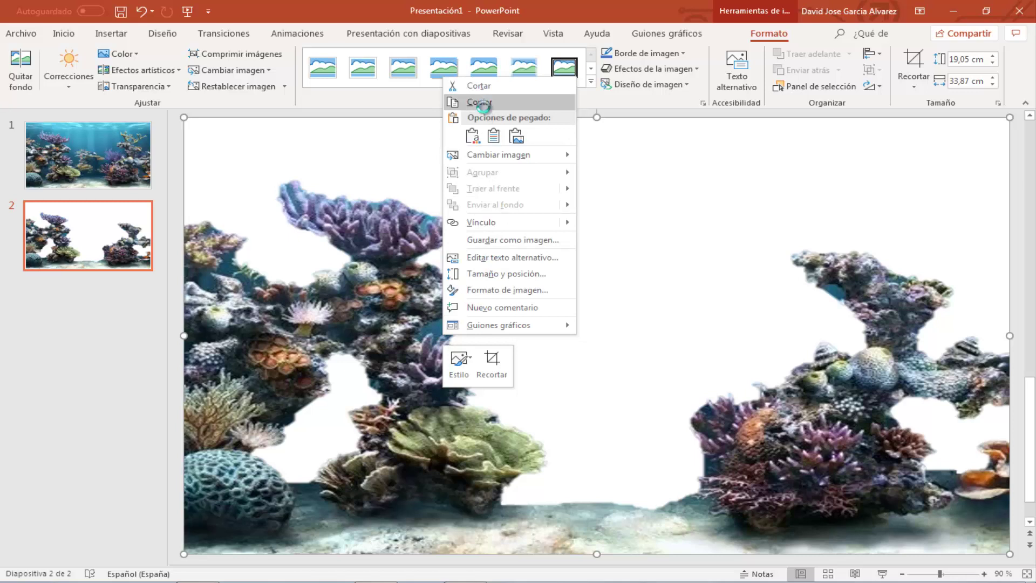
{"action": "left_click", "coordinate": [484, 105]}
{"action": "left_click", "coordinate": [105, 156]}
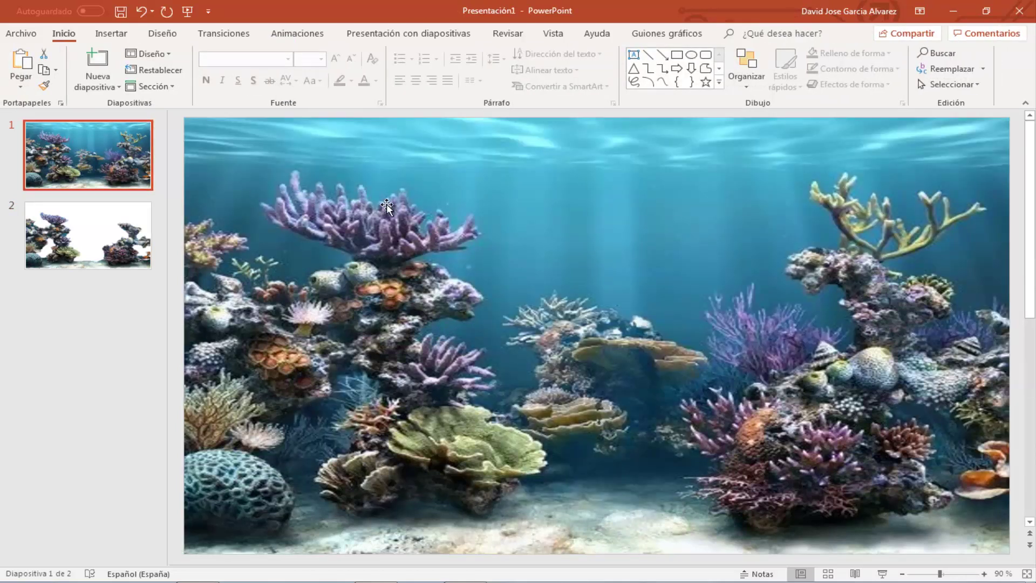
{"action": "right_click", "coordinate": [389, 206]}
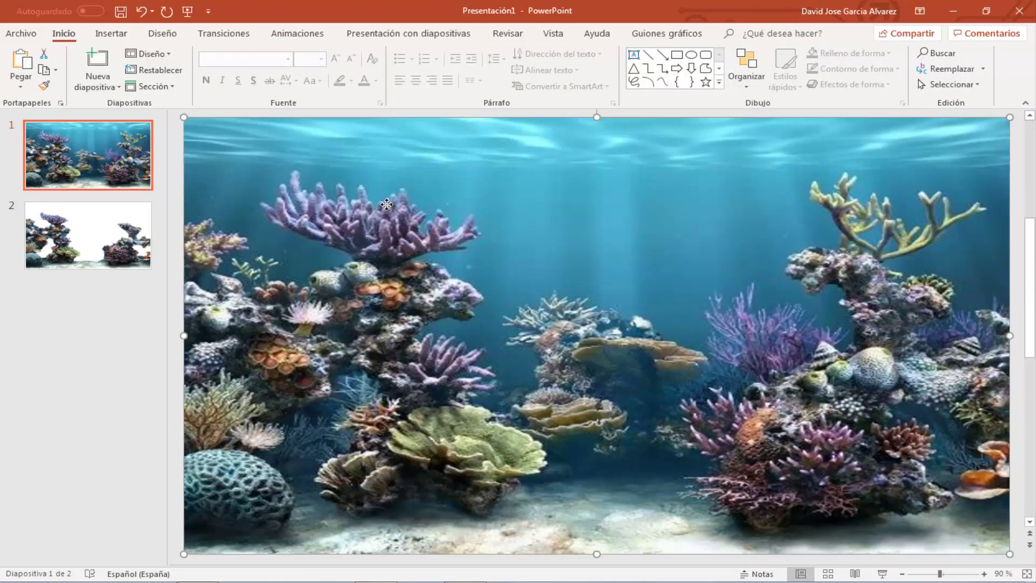
{"action": "left_click", "coordinate": [440, 264]}
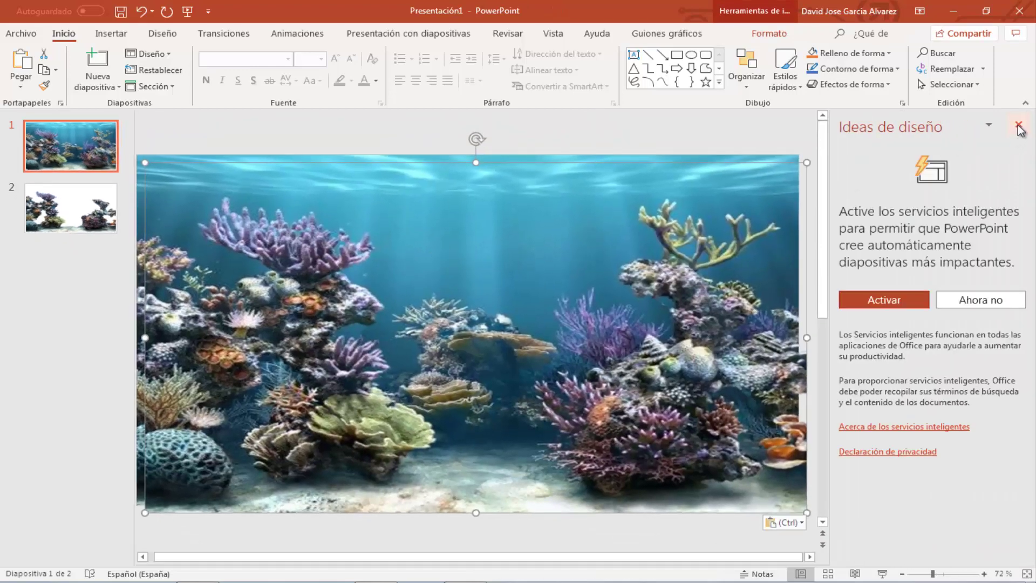
{"action": "left_click", "coordinate": [1019, 126]}
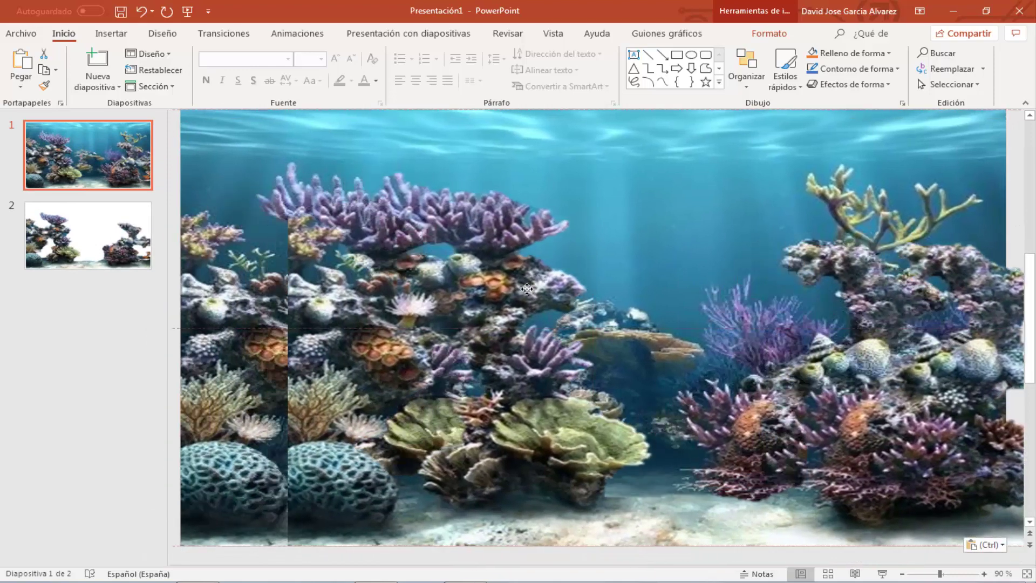
{"action": "mouse_move", "coordinate": [362, 300]}
{"action": "left_mouse_down"}
{"action": "mouse_move", "coordinate": [432, 259]}
{"action": "mouse_move", "coordinate": [429, 250]}
{"action": "left_mouse_up"}
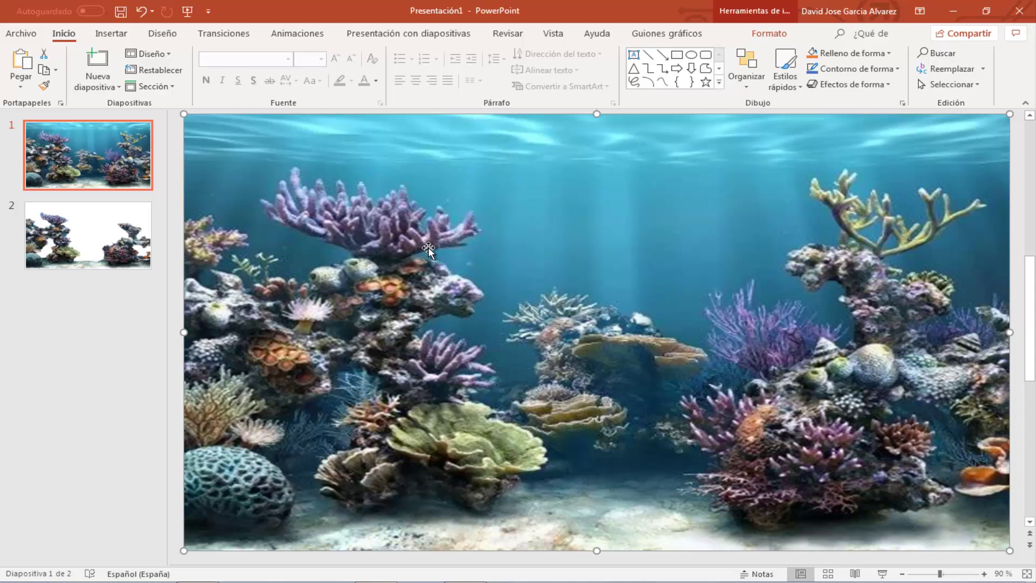
{"action": "key", "text": "Delete"}
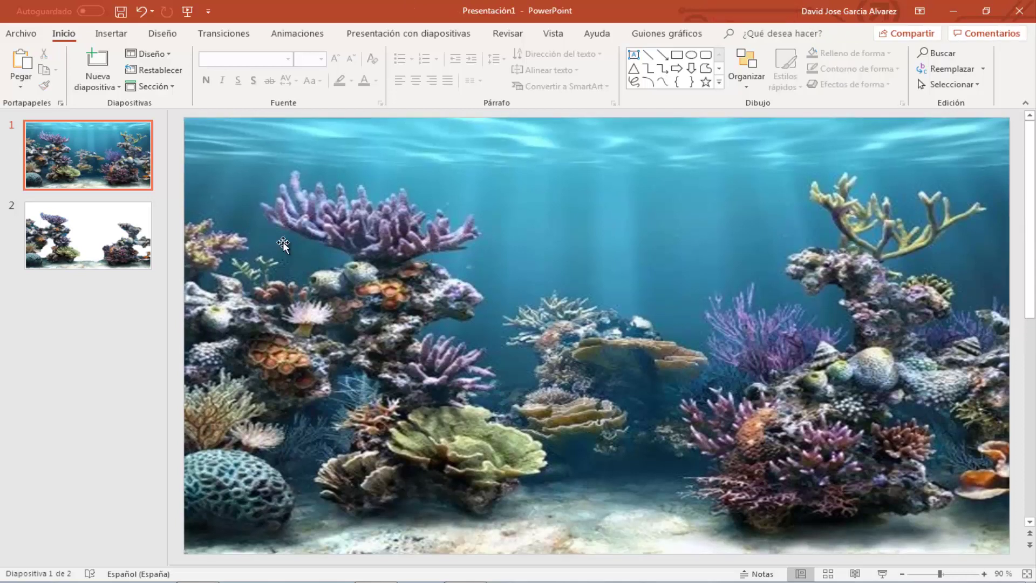
{"action": "left_click", "coordinate": [130, 241]}
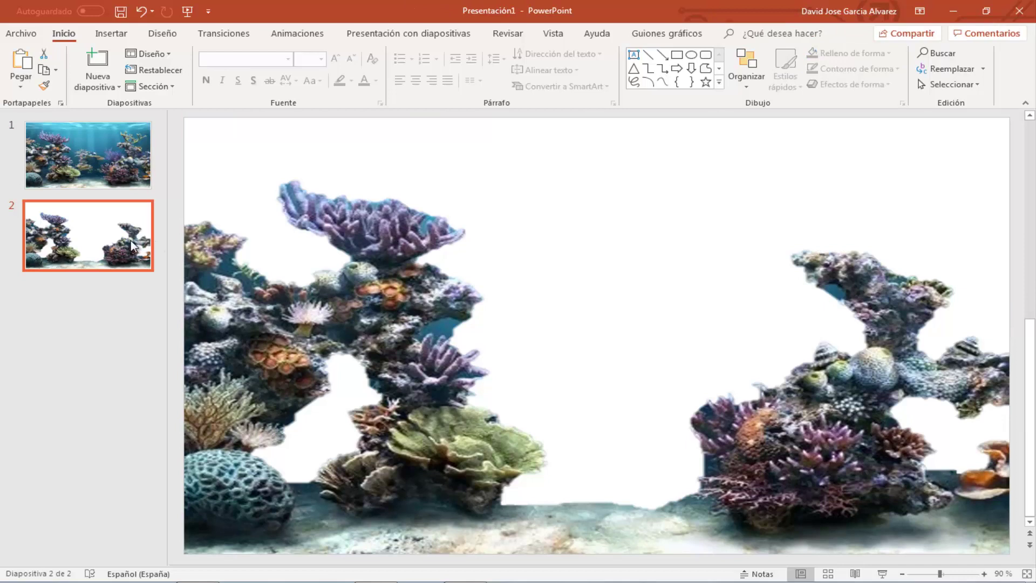
Add a new slide with the En blanco layout as slide 3.
{"action": "left_click", "coordinate": [89, 87]}
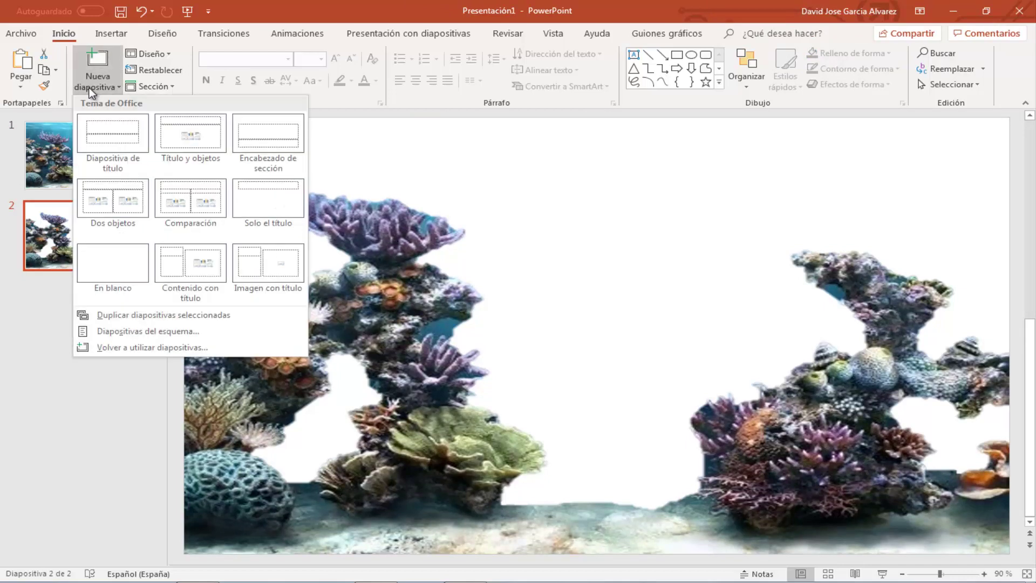
{"action": "left_click", "coordinate": [112, 248]}
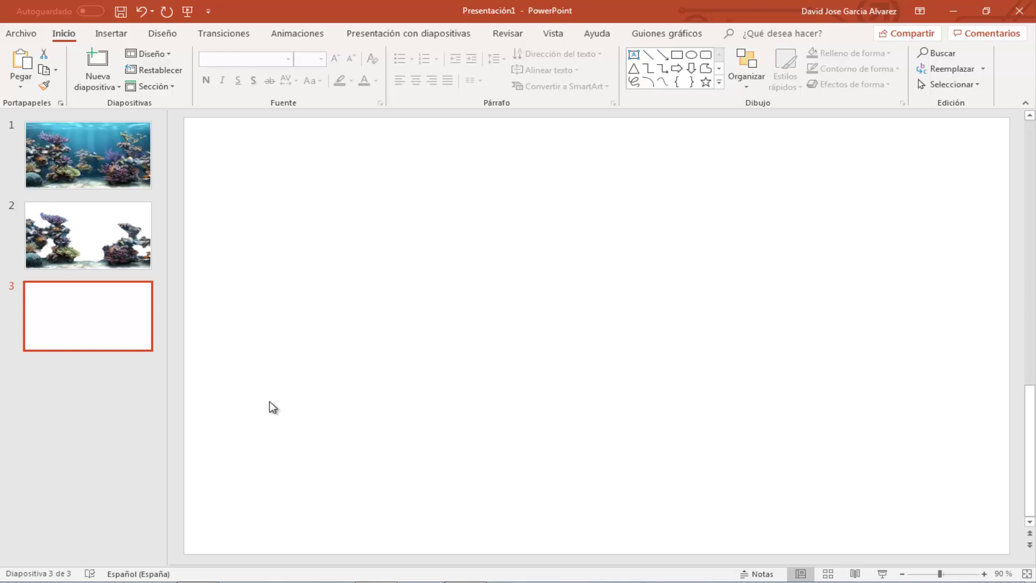
Search Google Images for 'pez animado'.
{"action": "left_click", "coordinate": [197, 518]}
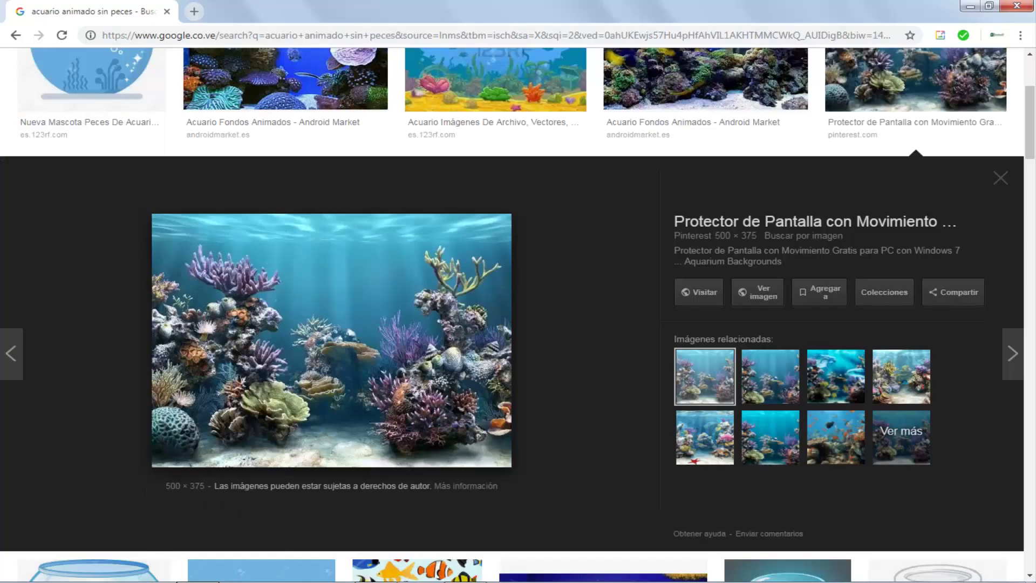
{"action": "scroll", "coordinate": [371, 203], "scroll_direction": "up", "scroll_amount": 3}
{"action": "scroll", "coordinate": [318, 170], "scroll_direction": "up", "scroll_amount": 3}
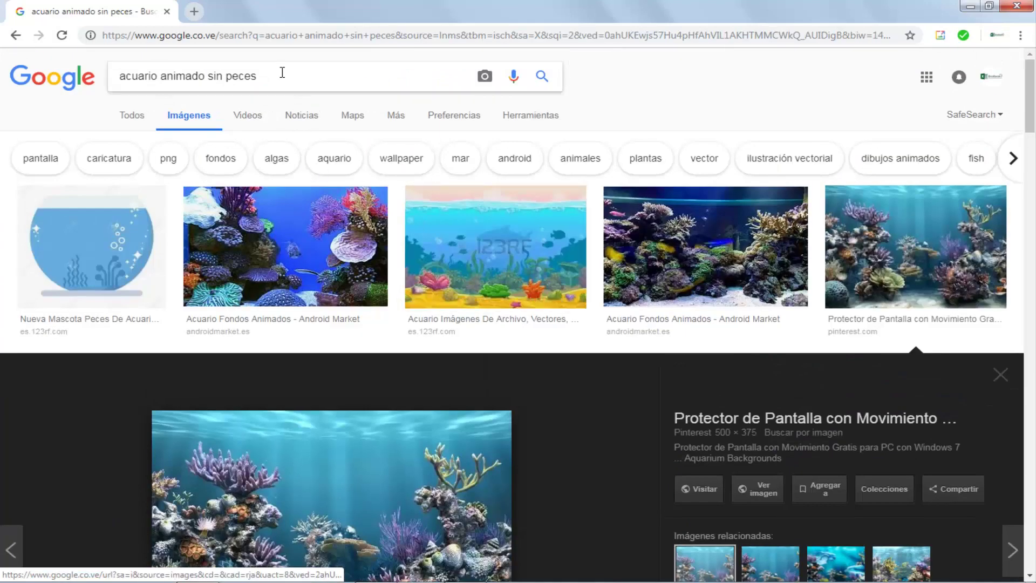
{"action": "left_click_drag", "start_coordinate": [282, 74], "coordinate": [3, 81]}
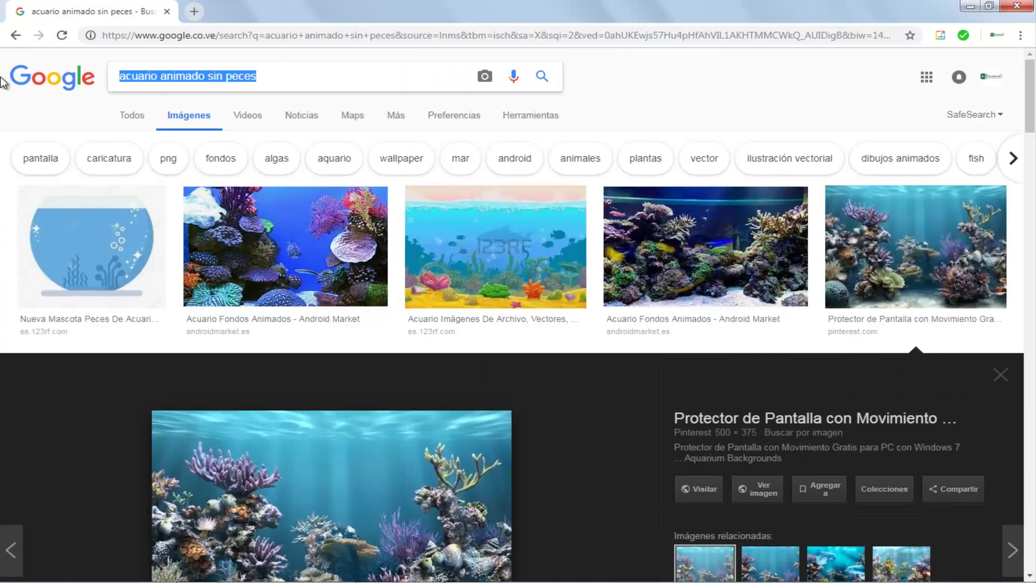
{"action": "type", "text": "pez"}
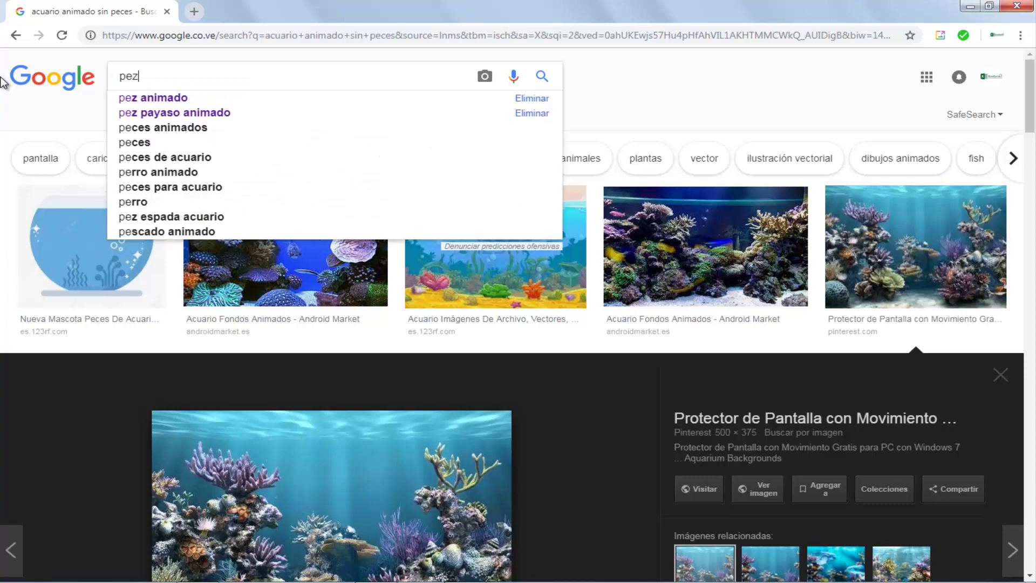
{"action": "type", "text": " animado"}
{"action": "key", "text": "Return"}
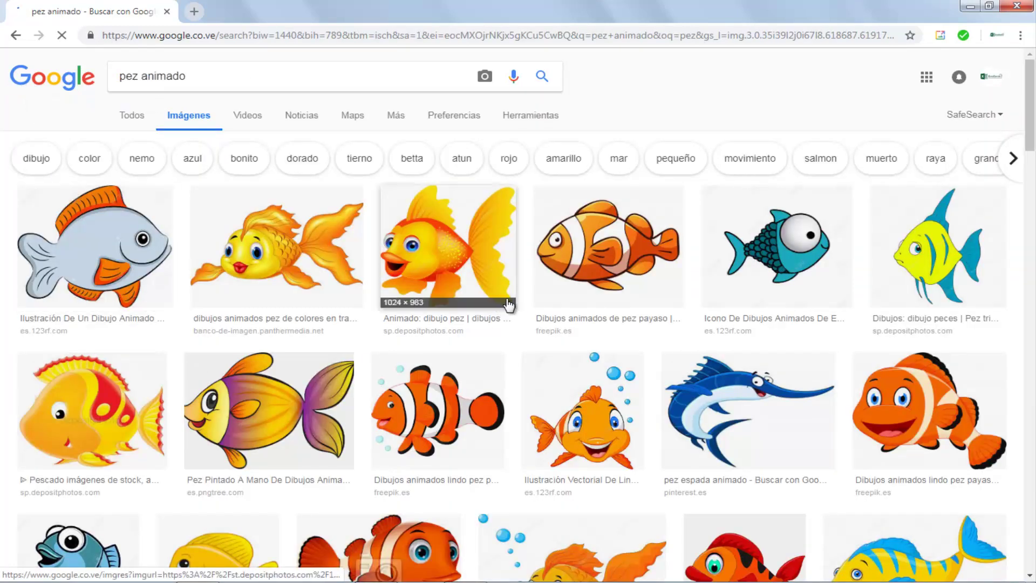
Copy the 626 × 626 cartoon clownfish image.
{"action": "left_click", "coordinate": [604, 240]}
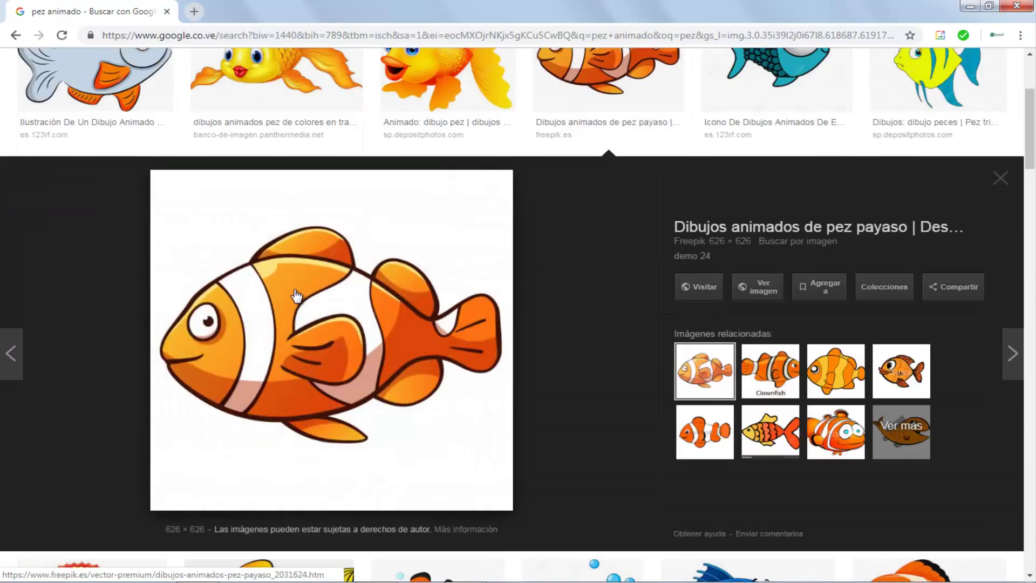
{"action": "right_click", "coordinate": [294, 291]}
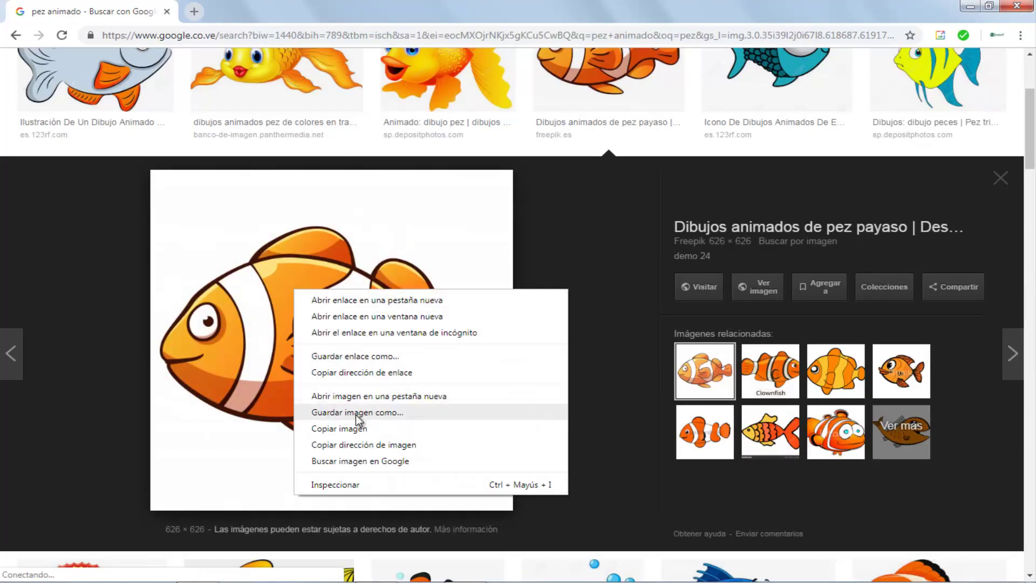
{"action": "left_click", "coordinate": [340, 429]}
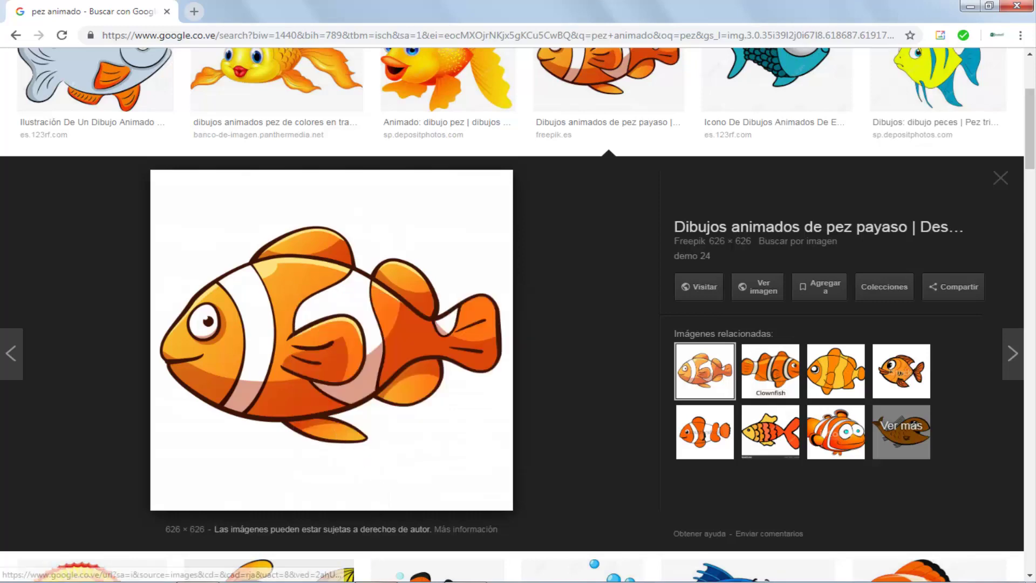
{"action": "left_click", "coordinate": [373, 575]}
Paste the cartoon clownfish onto slide 3, shrink it, and move it to the upper left.
{"action": "right_click", "coordinate": [289, 174]}
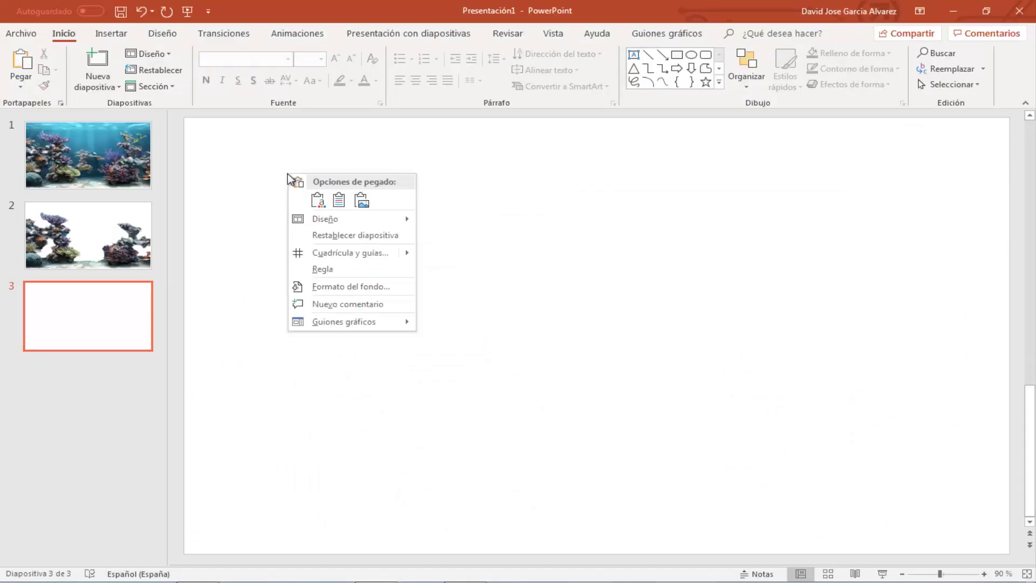
{"action": "left_click", "coordinate": [360, 200]}
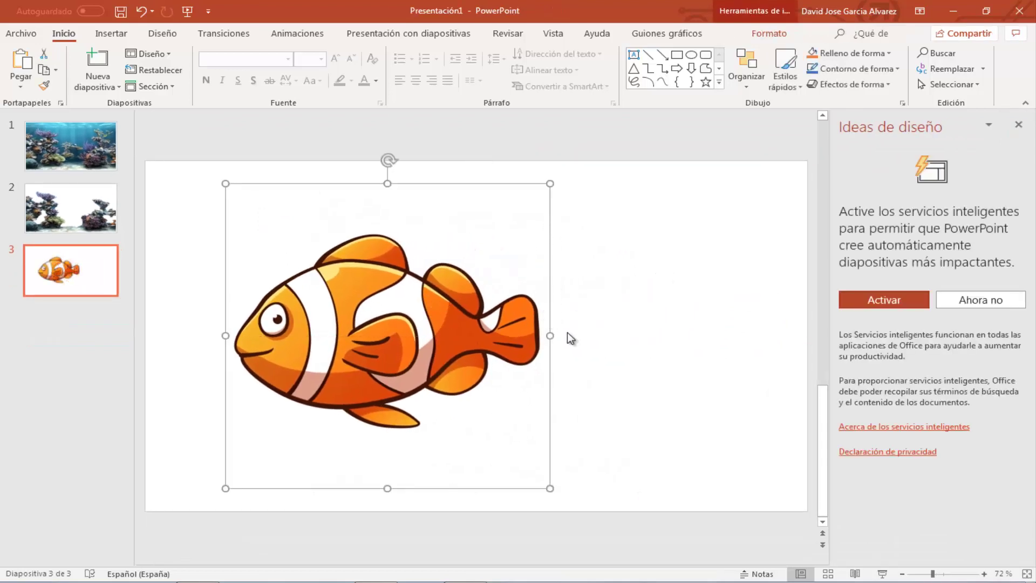
{"action": "left_click_drag", "start_coordinate": [550, 337], "coordinate": [507, 337]}
{"action": "left_click_drag", "start_coordinate": [365, 186], "coordinate": [365, 274]}
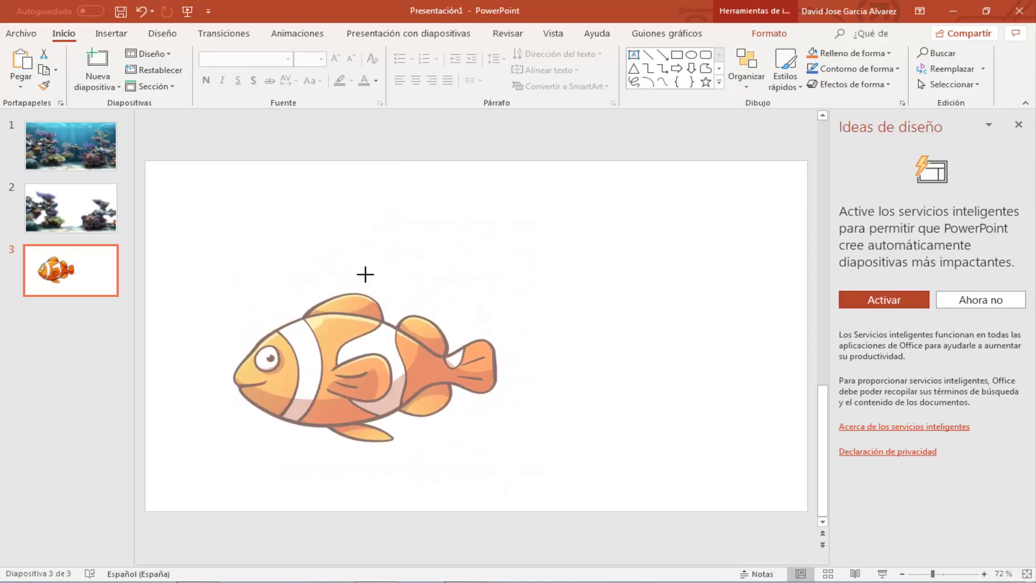
{"action": "left_click_drag", "start_coordinate": [506, 381], "coordinate": [448, 391]}
{"action": "left_click_drag", "start_coordinate": [335, 380], "coordinate": [294, 325]}
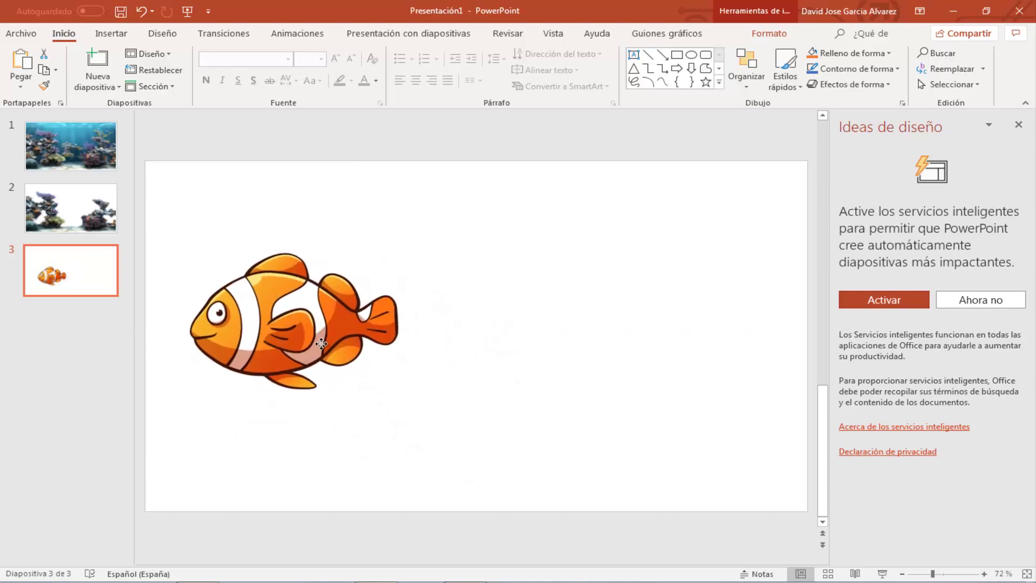
Dismiss Ideas de diseño and return to the 'pez animado' image results in Chrome.
{"action": "left_click", "coordinate": [1018, 124]}
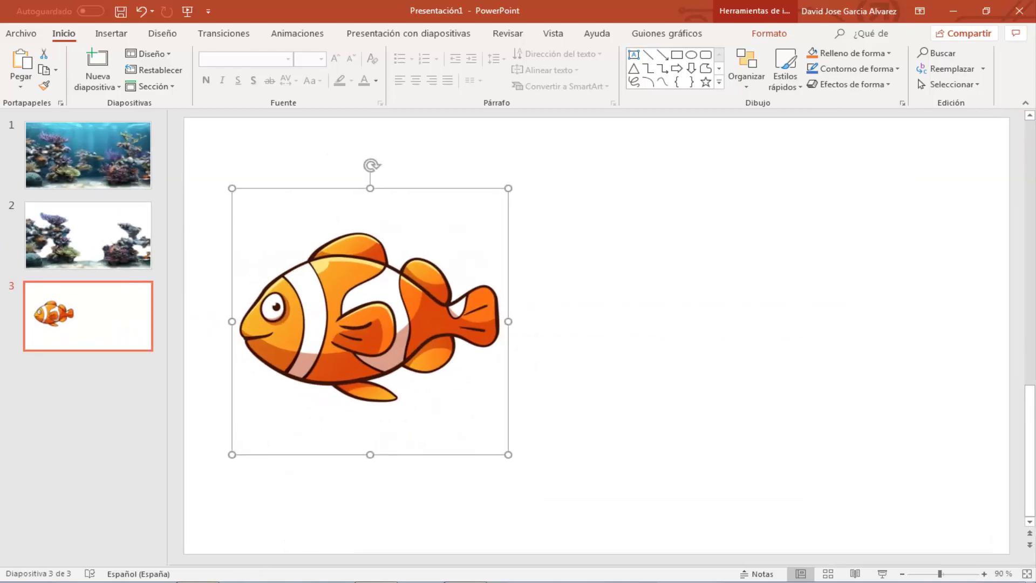
{"action": "left_click", "coordinate": [247, 575]}
{"action": "scroll", "coordinate": [493, 178], "scroll_direction": "up", "scroll_amount": 3}
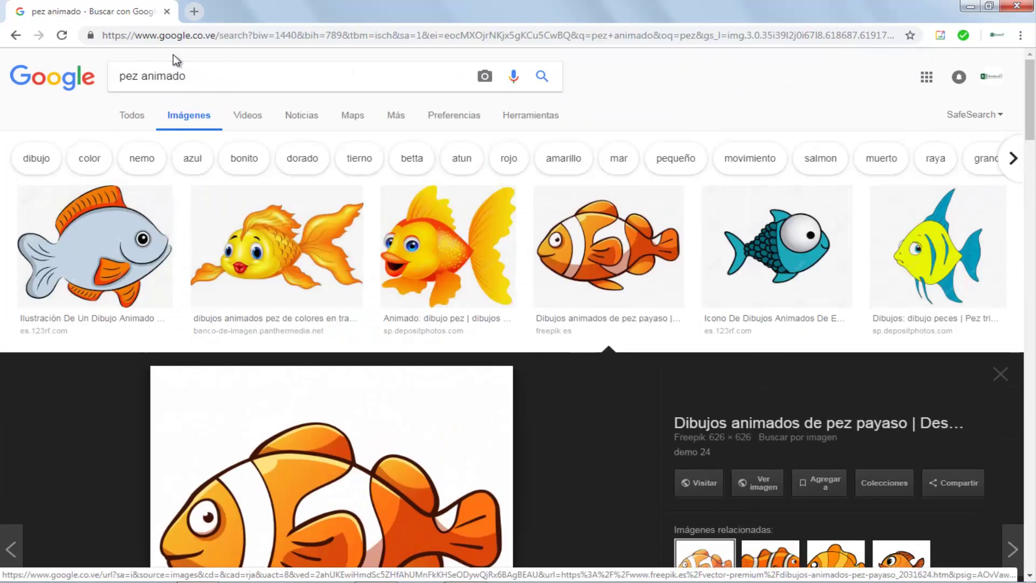
Change the image search to 'pez payaso animado' and run it.
{"action": "double_click", "coordinate": [184, 74]}
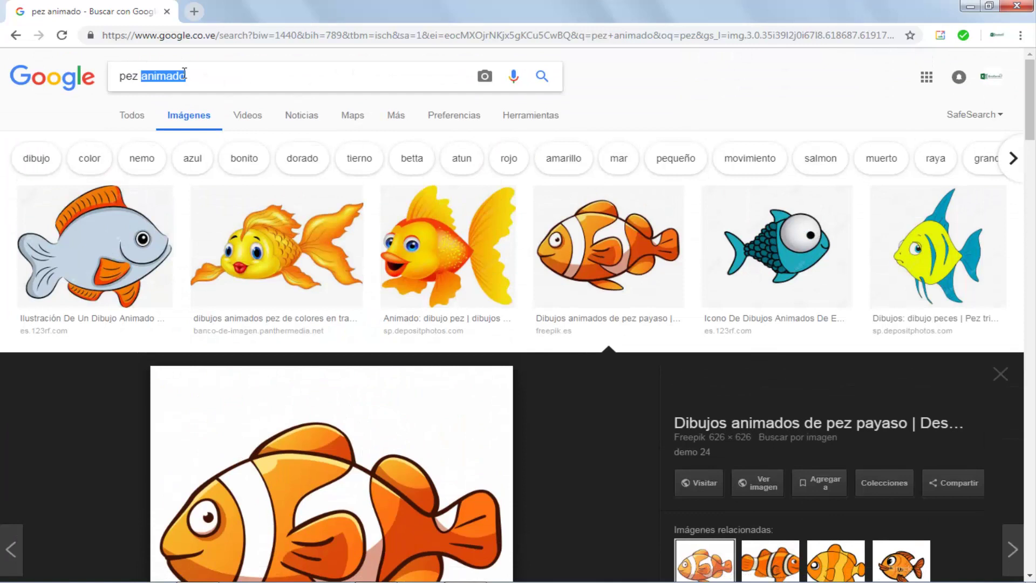
{"action": "key", "text": "BackSpace"}
{"action": "key", "text": "BackSpace"}
{"action": "key", "text": "BackSpace"}
{"action": "key", "text": "BackSpace"}
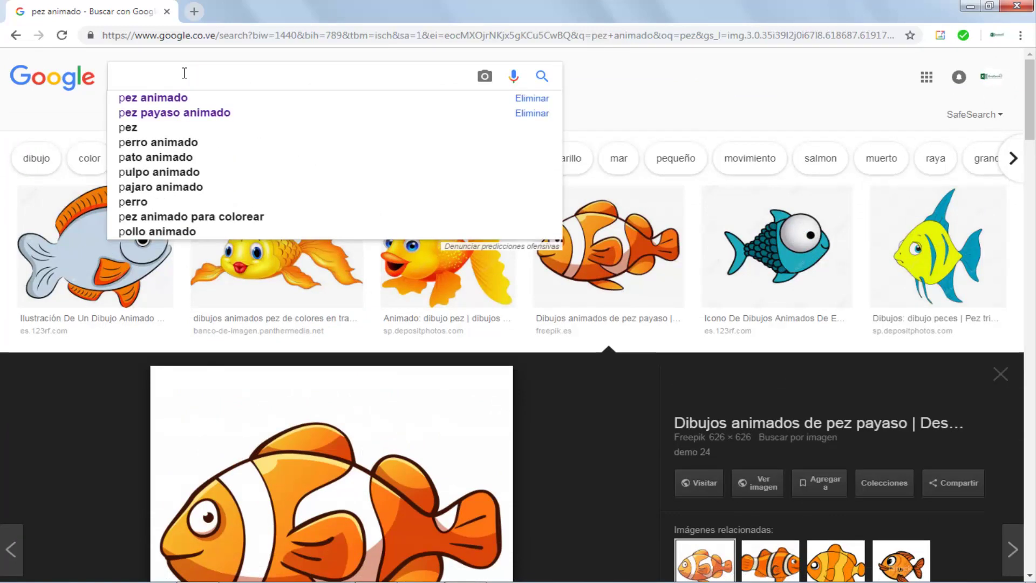
{"action": "type", "text": "pez pa"}
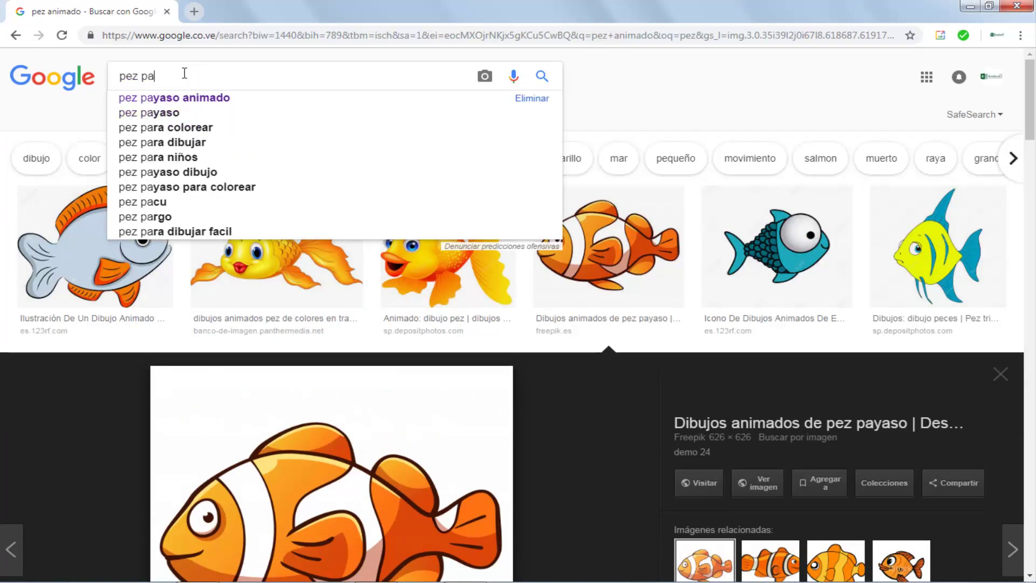
{"action": "type", "text": "yaso"}
{"action": "key", "text": "Down"}
{"action": "key", "text": "Return"}
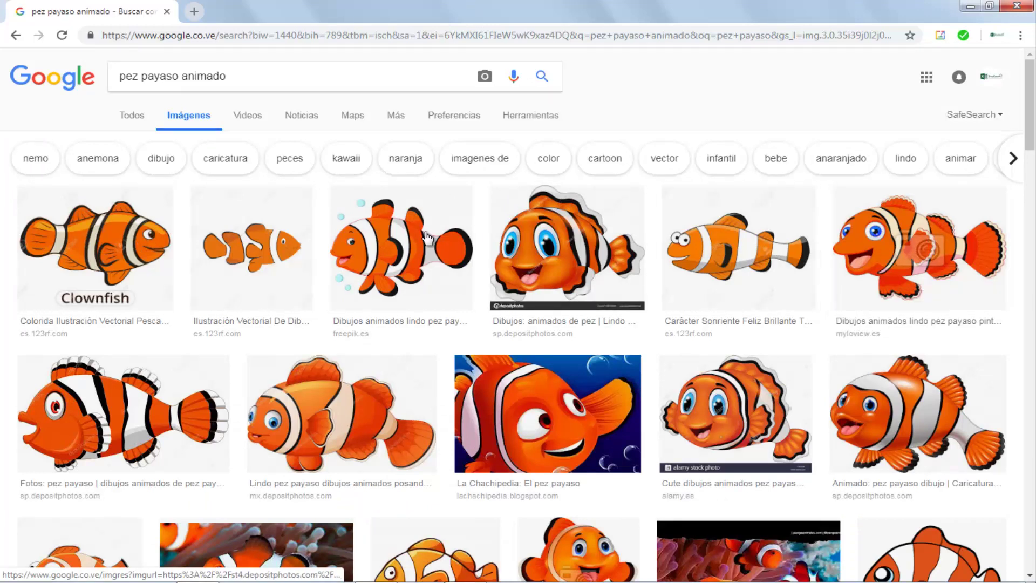
{"action": "mouse_move", "coordinate": [401, 247]}
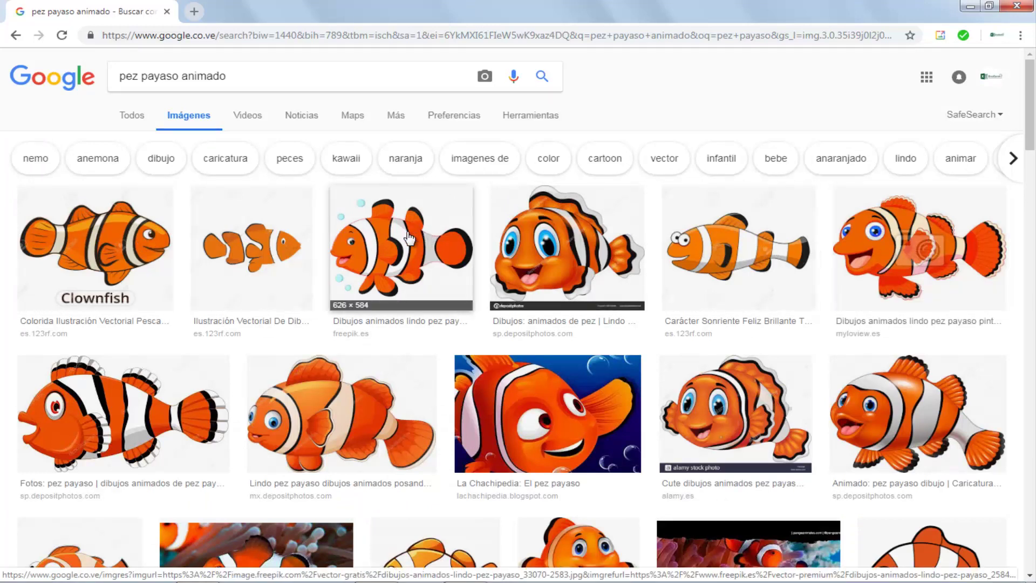
Copy the clownfish-with-bubbles image and go back to the presentation.
{"action": "right_click", "coordinate": [408, 233]}
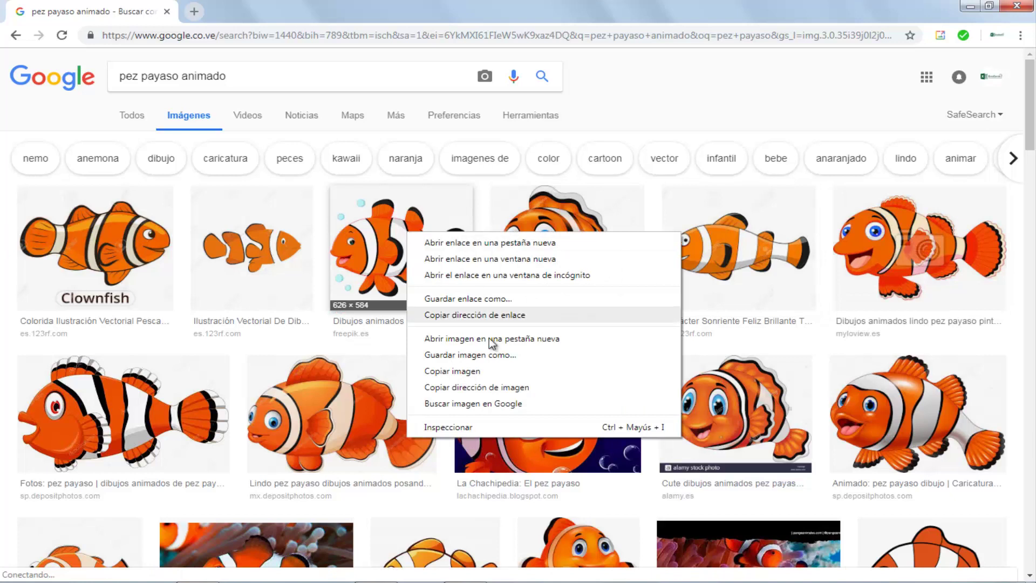
{"action": "left_click", "coordinate": [457, 372]}
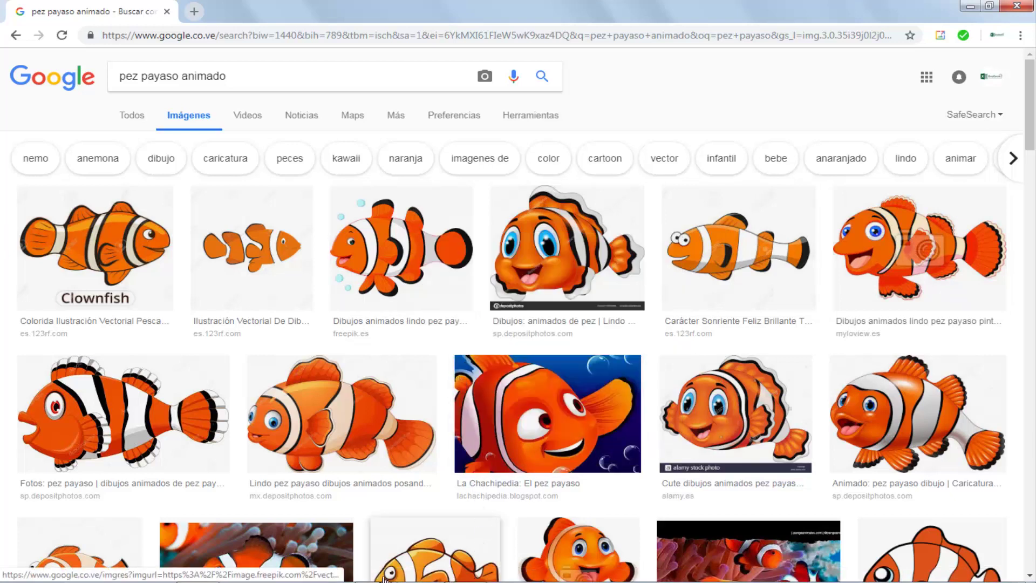
{"action": "key", "text": "alt+Tab"}
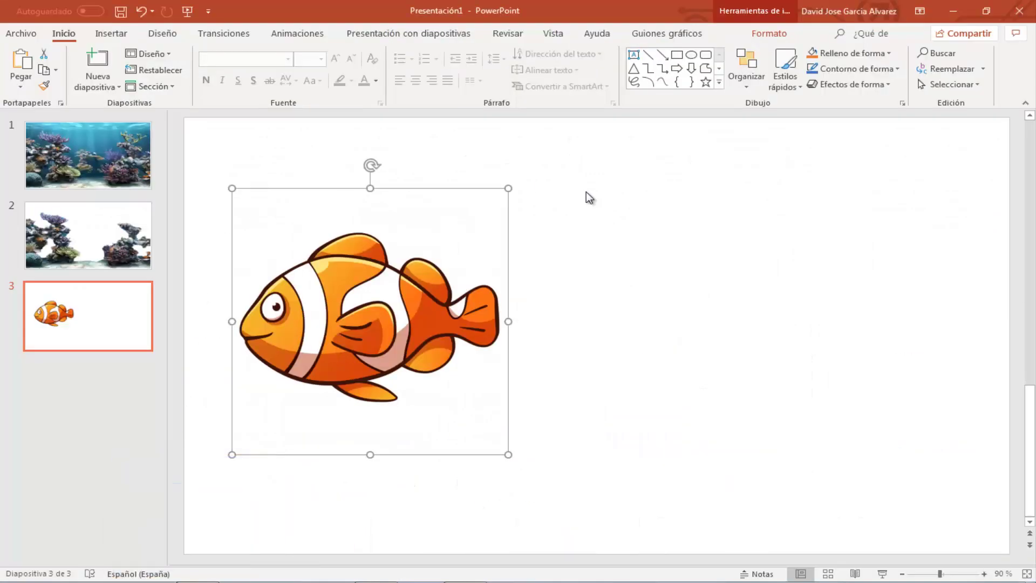
Paste the bubbles clownfish as an Imagen and place it right of the first fish.
{"action": "right_click", "coordinate": [588, 192]}
{"action": "left_click", "coordinate": [660, 218]}
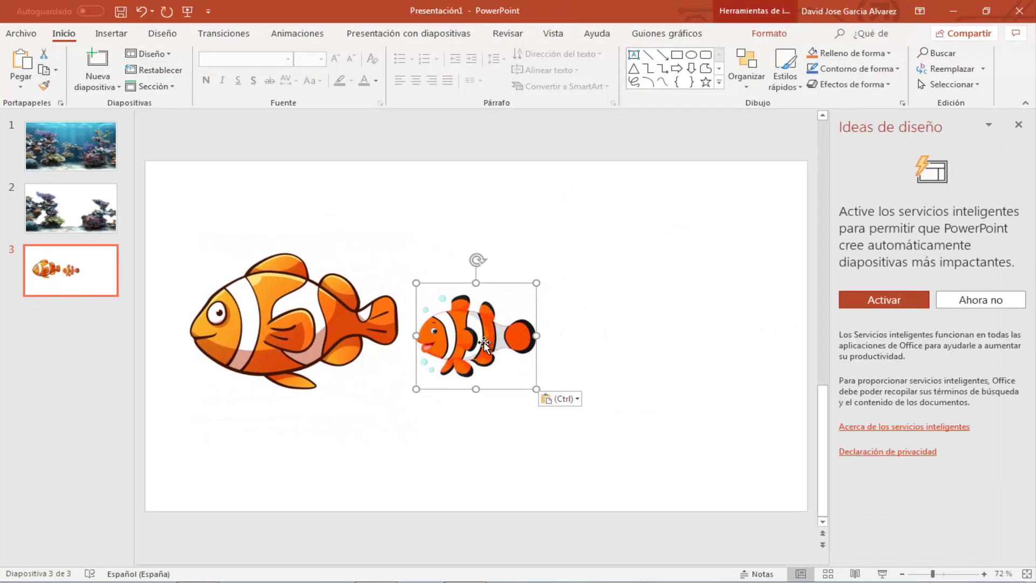
{"action": "left_click_drag", "start_coordinate": [484, 341], "coordinate": [562, 320]}
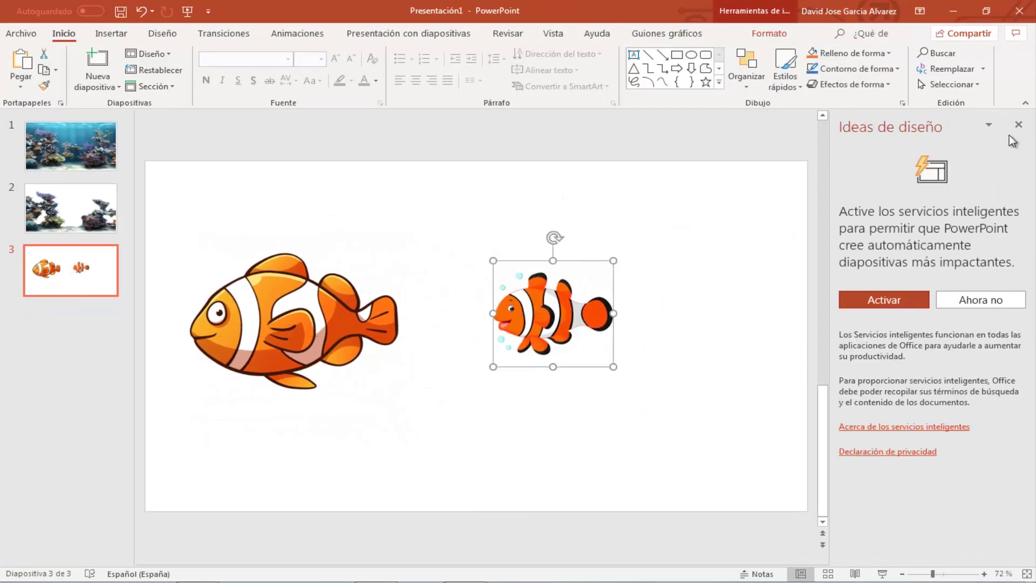
{"action": "left_click", "coordinate": [1019, 125]}
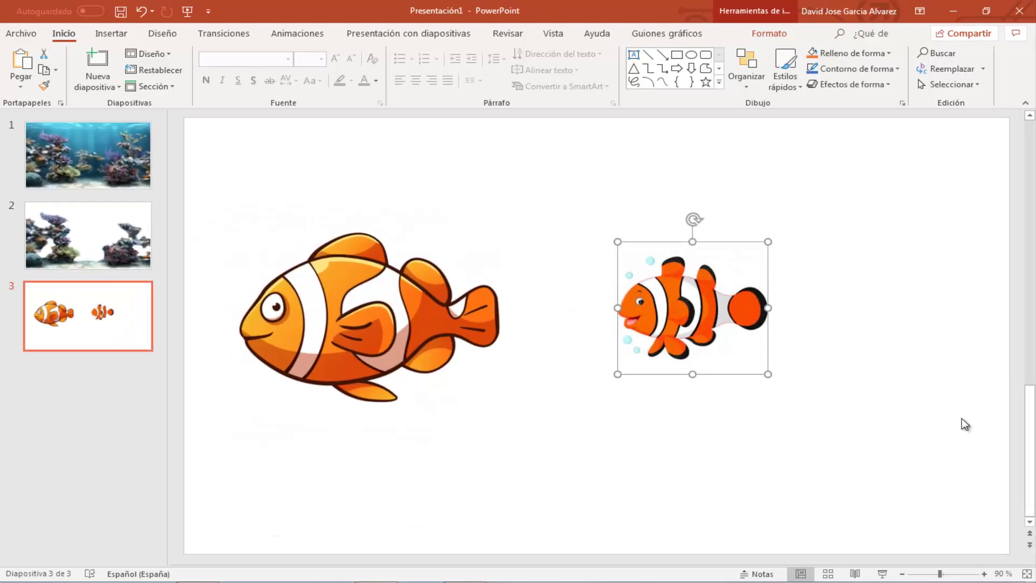
{"action": "left_click", "coordinate": [985, 574]}
{"action": "left_click", "coordinate": [987, 575]}
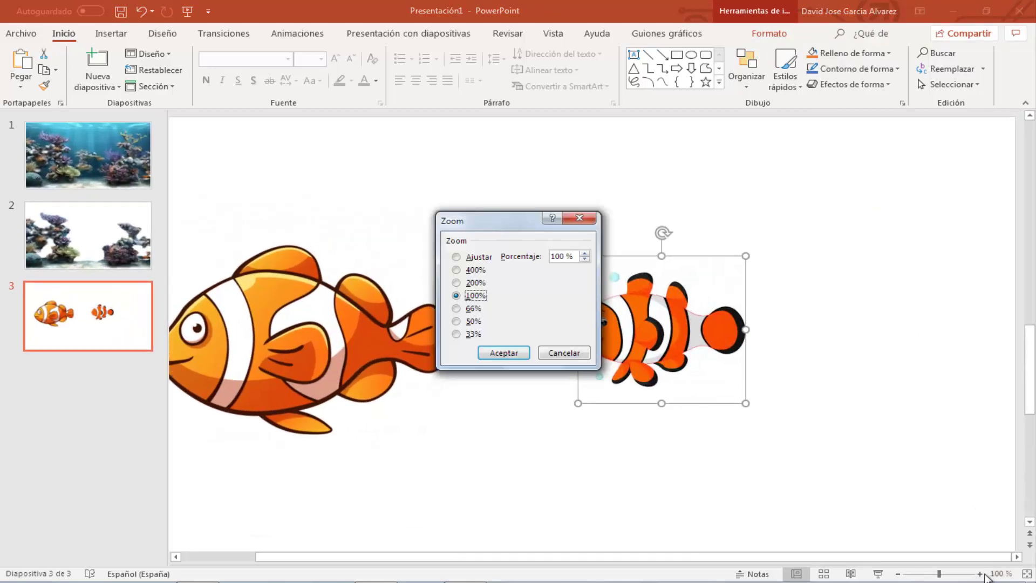
Set the zoom Porcentaje to 150 and scroll over to the small clownfish.
{"action": "double_click", "coordinate": [555, 258]}
{"action": "type", "text": "150"}
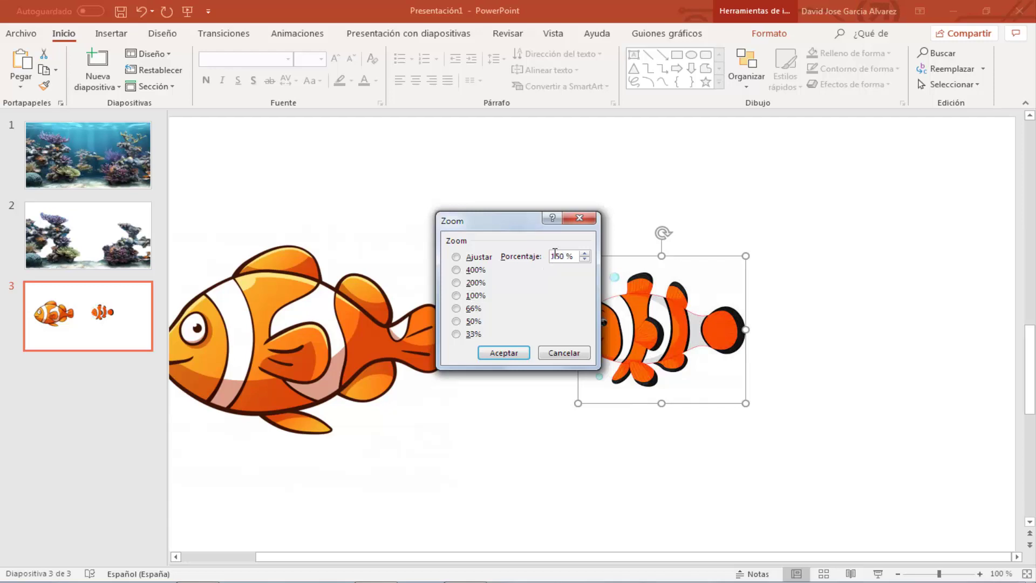
{"action": "left_click", "coordinate": [512, 354]}
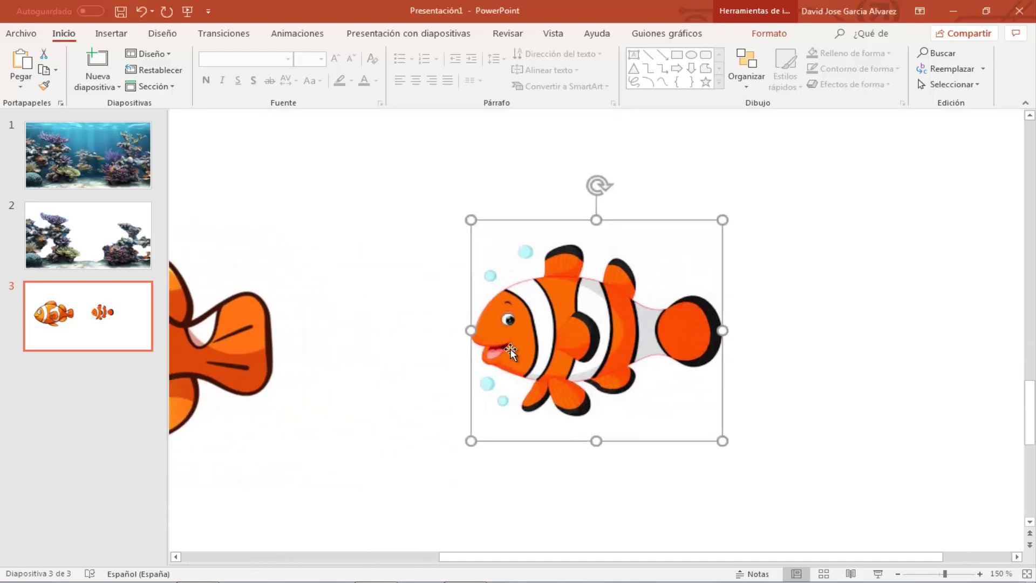
{"action": "left_click_drag", "start_coordinate": [472, 556], "coordinate": [459, 556]}
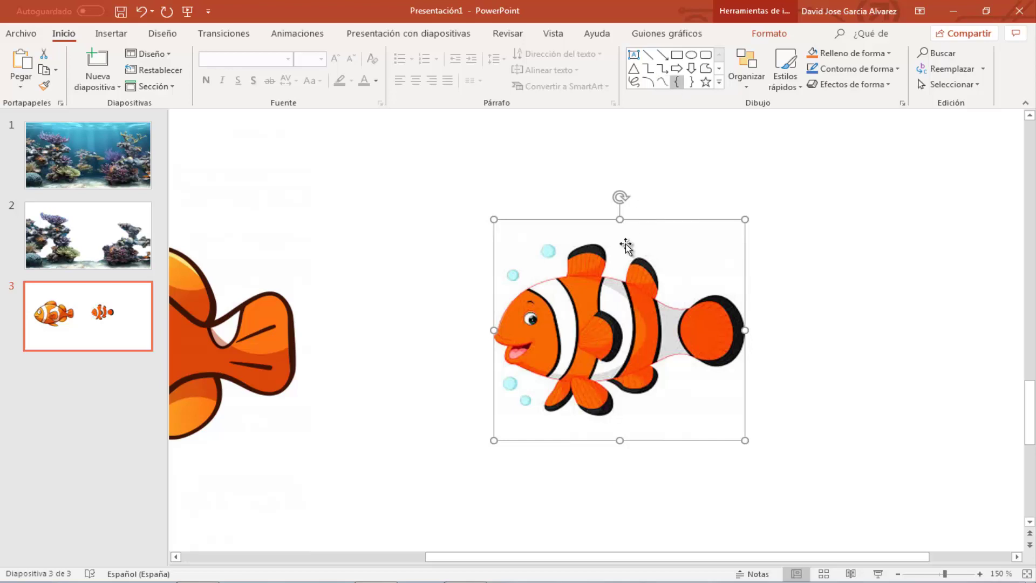
Start Quitar fondo on the small fish, marking its top fin, orange band and lower fins for removal.
{"action": "double_click", "coordinate": [589, 293]}
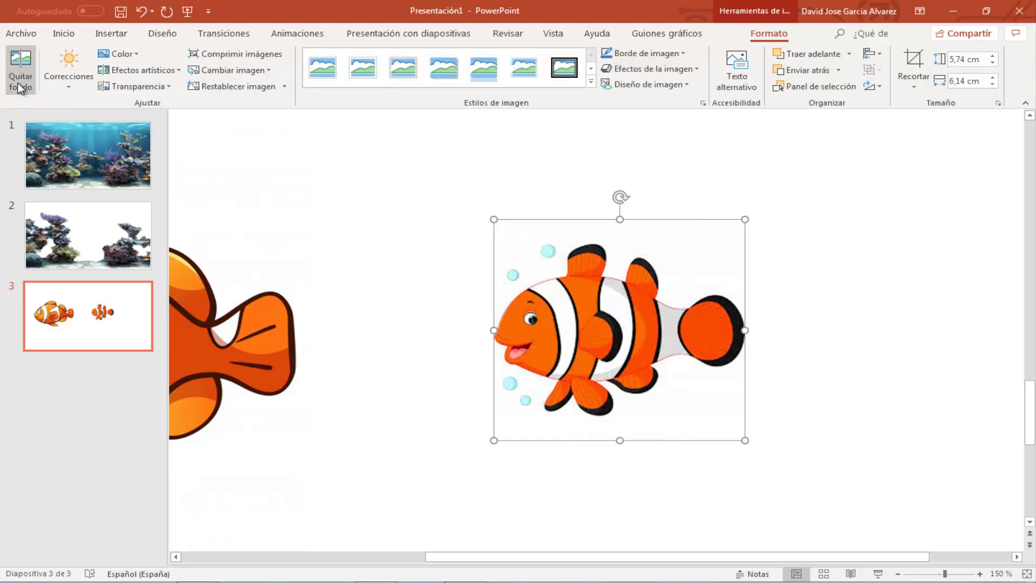
{"action": "left_click", "coordinate": [20, 78]}
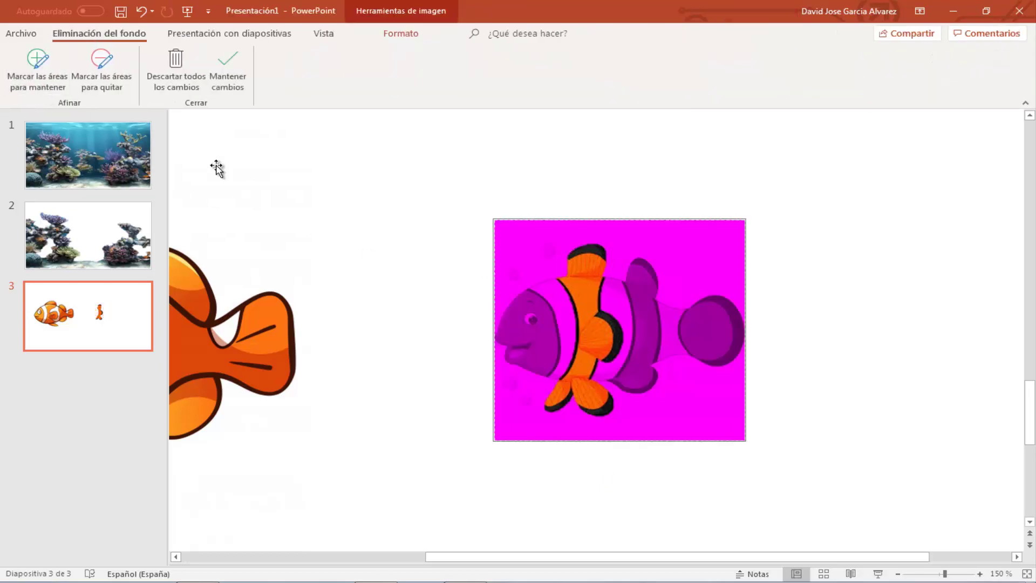
{"action": "left_click", "coordinate": [108, 78]}
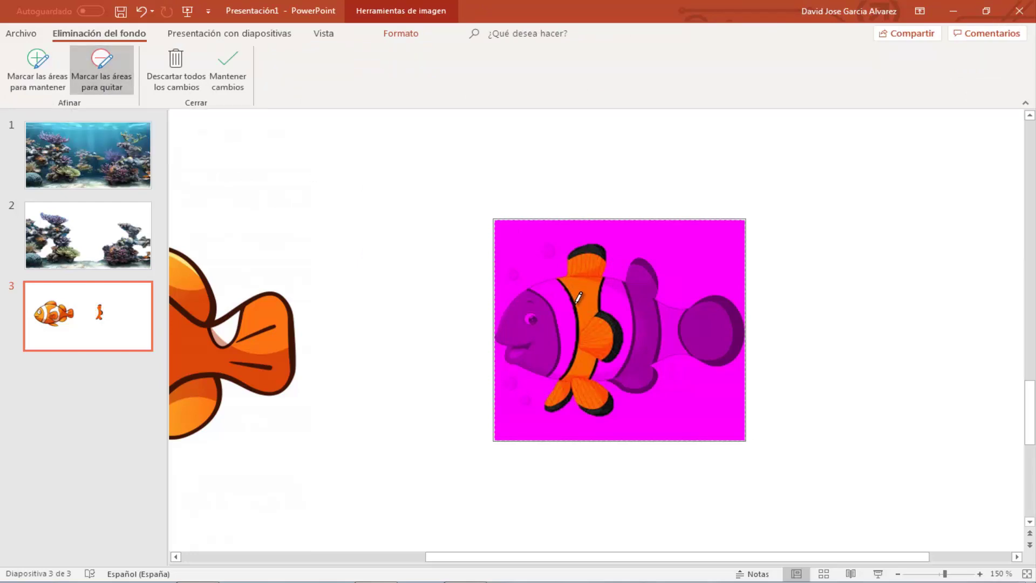
{"action": "left_click_drag", "start_coordinate": [585, 270], "coordinate": [589, 313]}
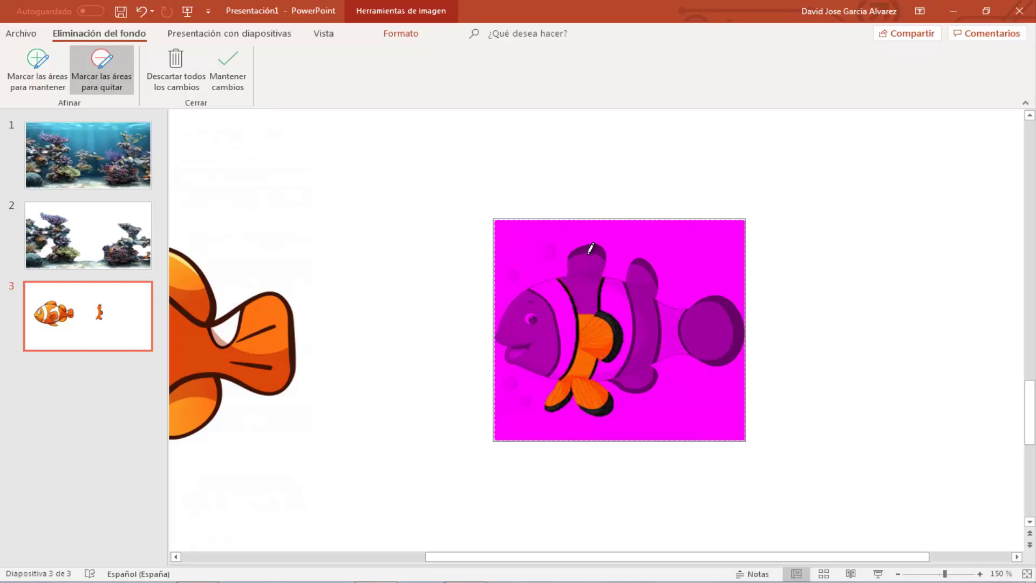
{"action": "left_click_drag", "start_coordinate": [588, 367], "coordinate": [572, 345]}
{"action": "left_click_drag", "start_coordinate": [551, 397], "coordinate": [609, 400]}
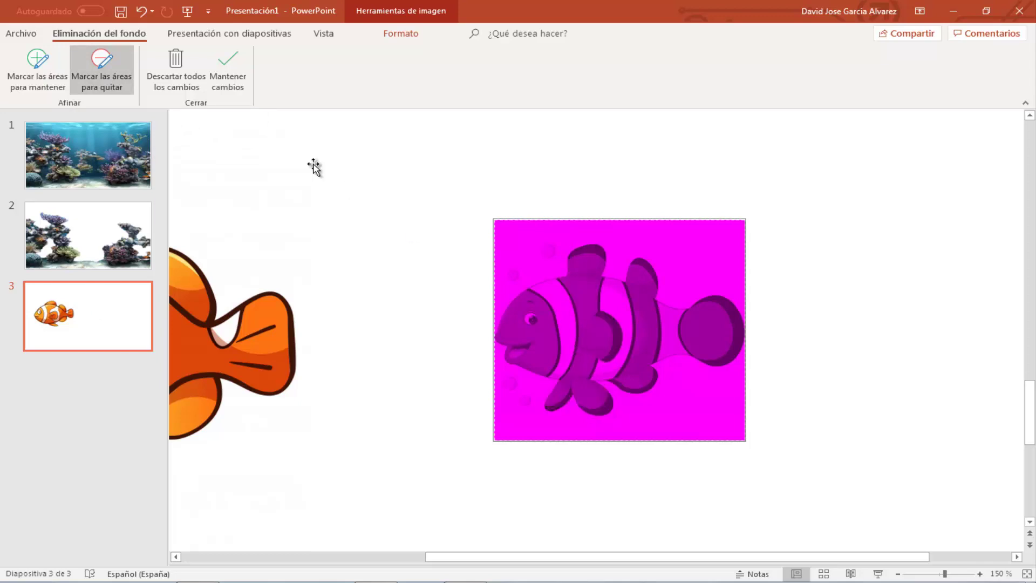
Mark the middle fin to keep, remove leftover orange edges, and apply Mantener cambios.
{"action": "left_click", "coordinate": [31, 66]}
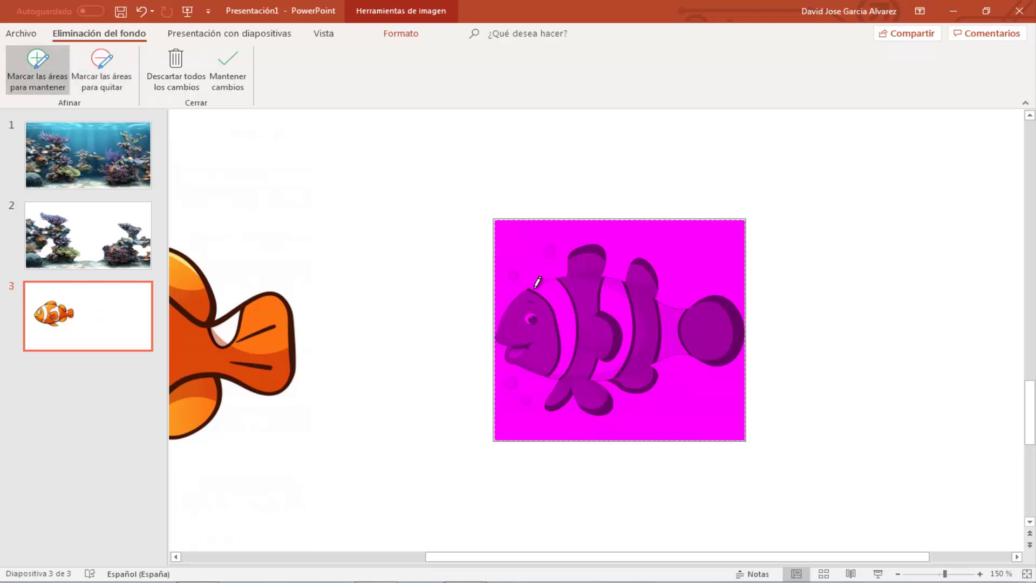
{"action": "left_click_drag", "start_coordinate": [609, 317], "coordinate": [606, 322]}
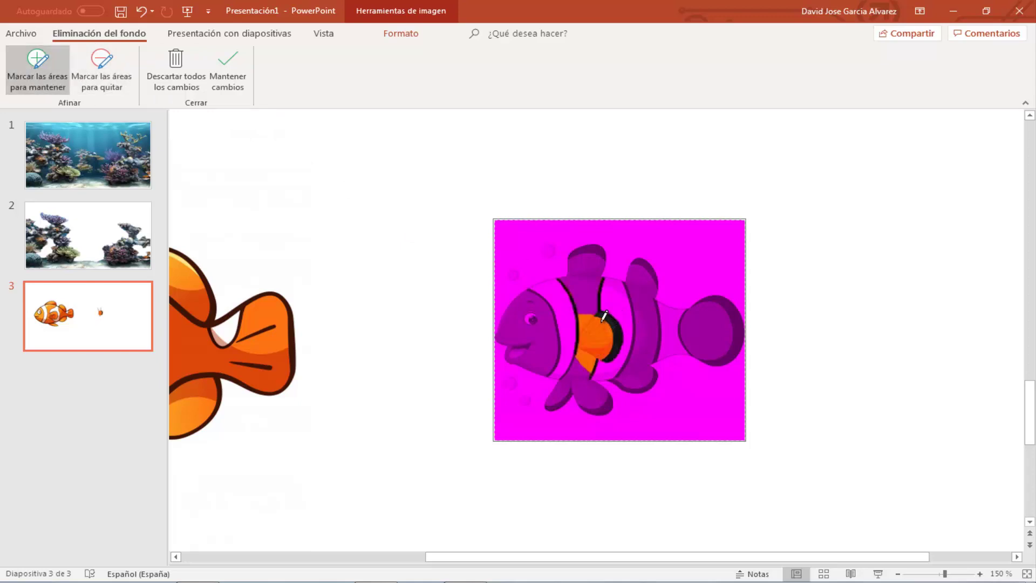
{"action": "left_click", "coordinate": [119, 78]}
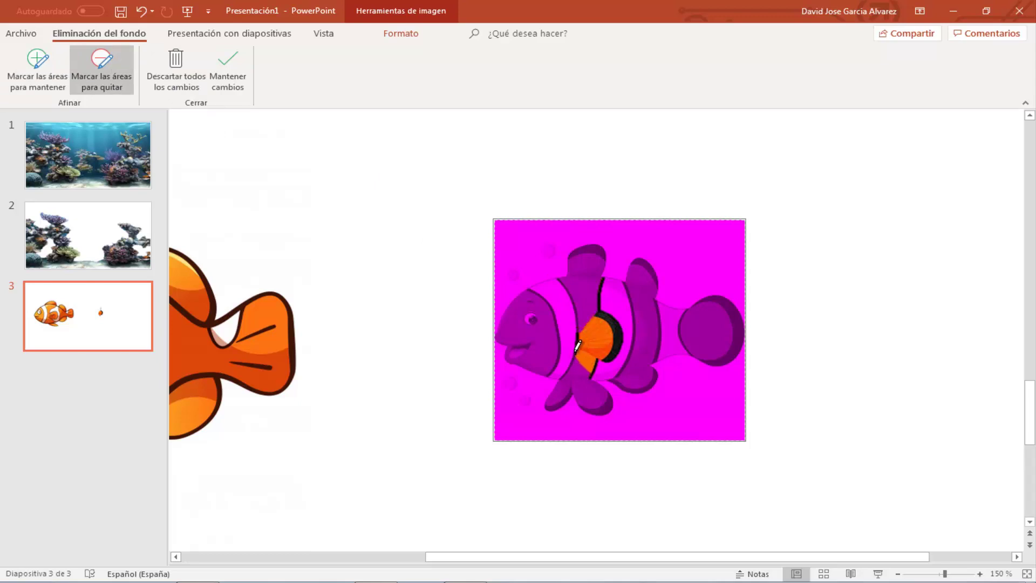
{"action": "left_click_drag", "start_coordinate": [580, 343], "coordinate": [590, 366]}
{"action": "left_click", "coordinate": [221, 89]}
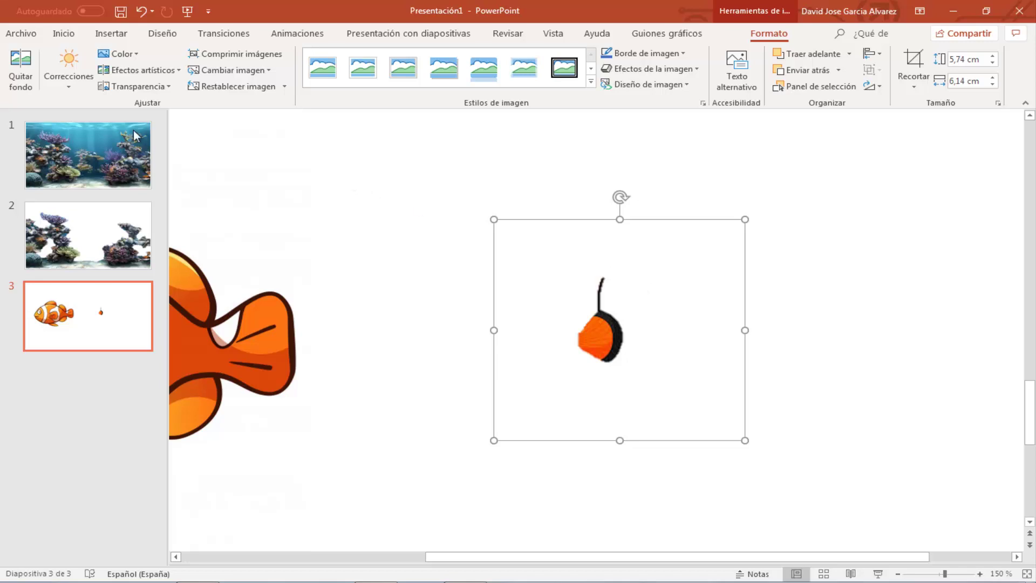
Rerun Quitar fondo on the fin, marking spots beside and above it for removal, and keep changes.
{"action": "left_click", "coordinate": [21, 67]}
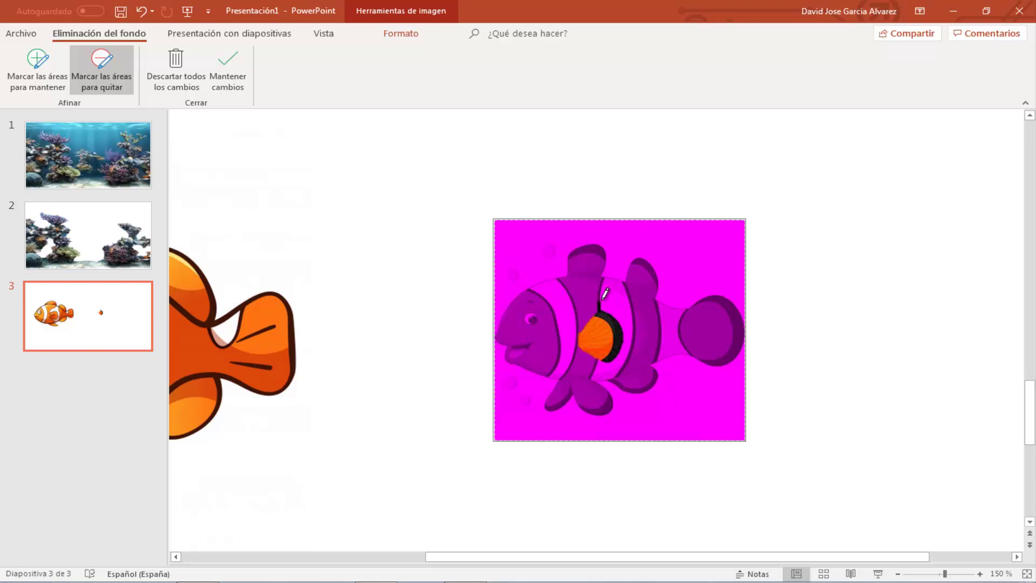
{"action": "left_click_drag", "start_coordinate": [611, 307], "coordinate": [591, 312]}
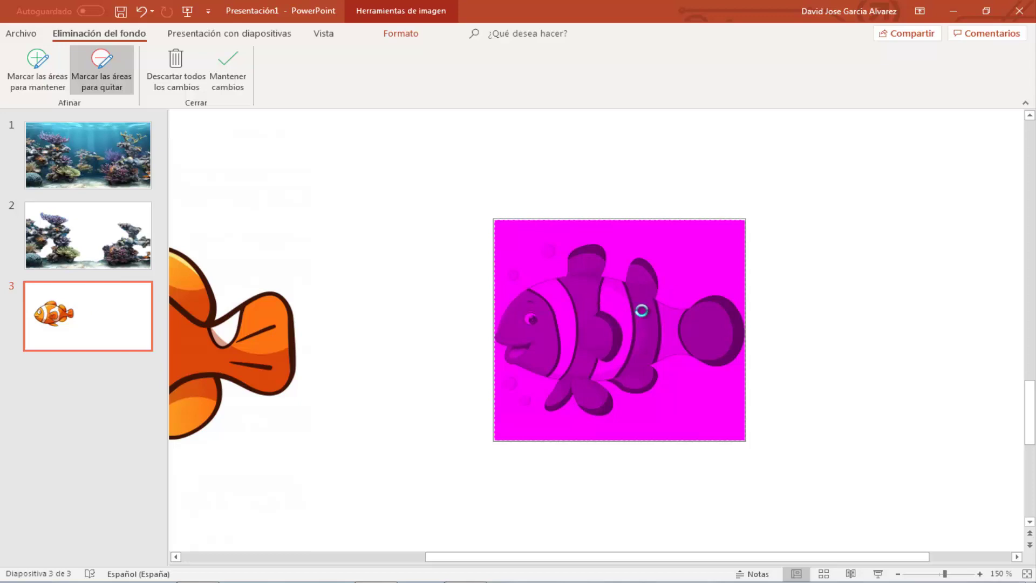
{"action": "key", "text": "ctrl+z"}
{"action": "left_click", "coordinate": [102, 67]}
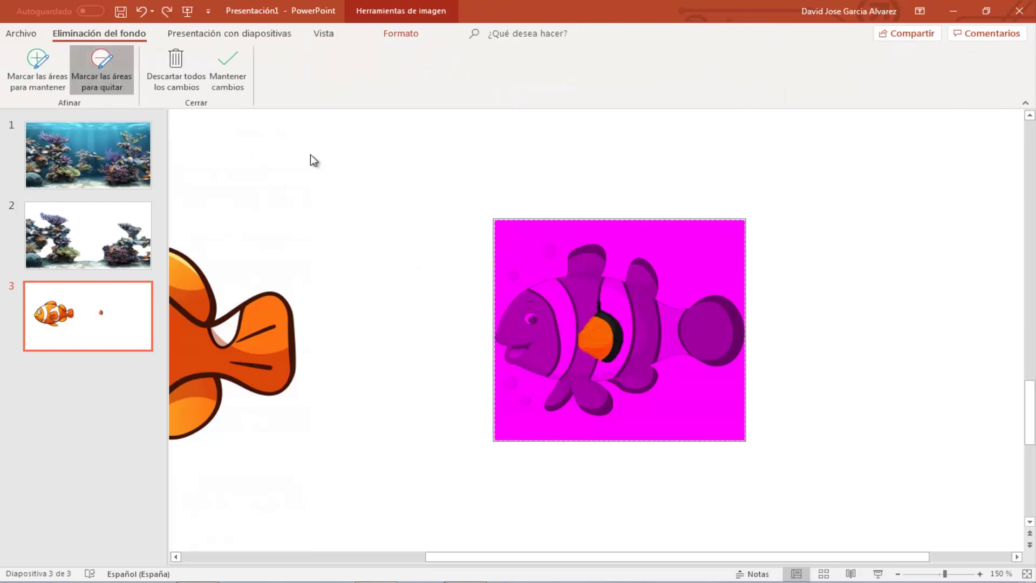
{"action": "left_click", "coordinate": [602, 301]}
{"action": "left_click", "coordinate": [596, 309]}
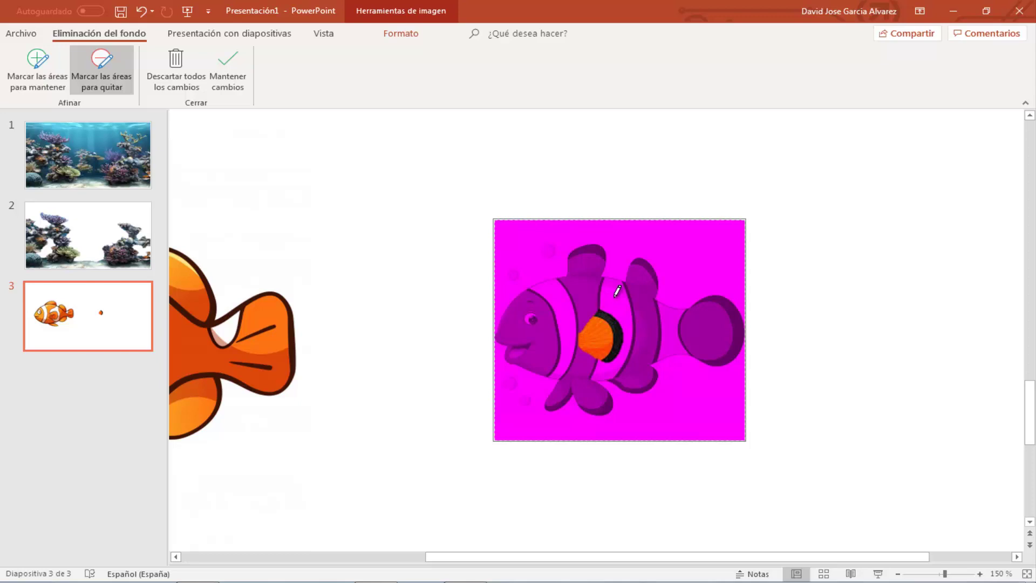
{"action": "left_click", "coordinate": [232, 83]}
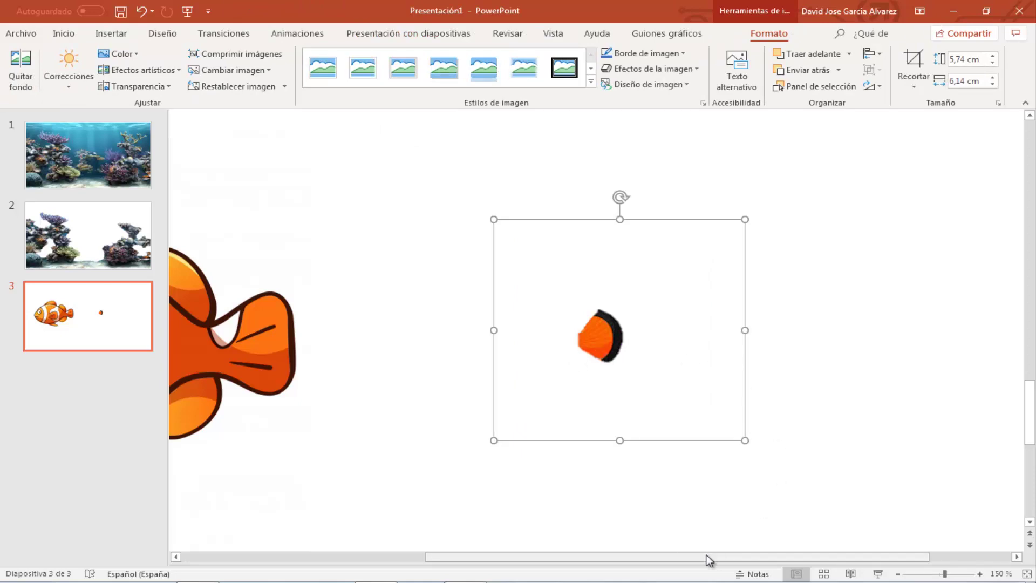
Move the fin picture beside the big clownfish.
{"action": "mouse_move", "coordinate": [705, 557]}
{"action": "left_mouse_down"}
{"action": "mouse_move", "coordinate": [606, 560]}
{"action": "mouse_move", "coordinate": [636, 562]}
{"action": "mouse_move", "coordinate": [616, 561]}
{"action": "left_mouse_up"}
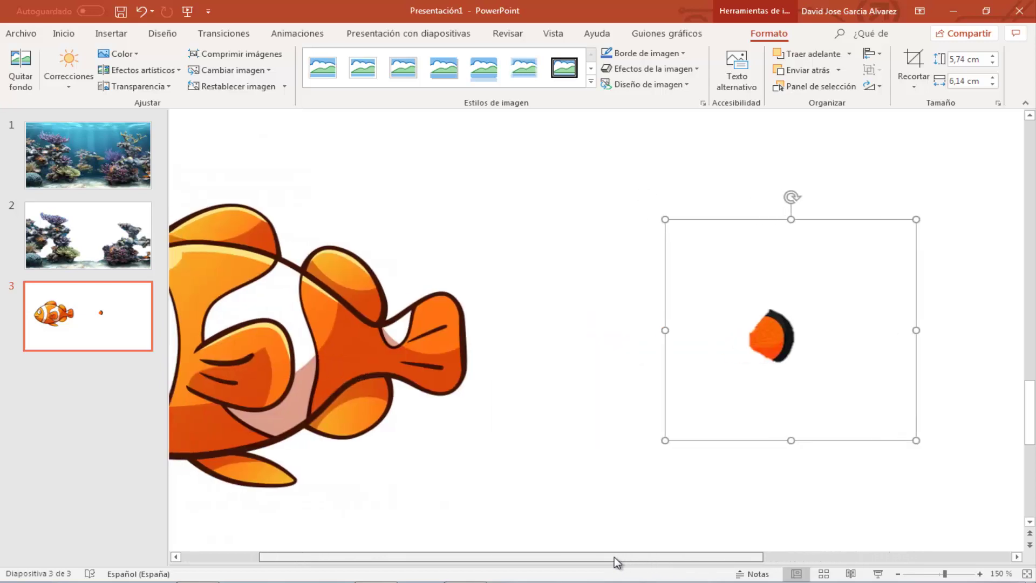
{"action": "left_click_drag", "start_coordinate": [684, 559], "coordinate": [673, 558]}
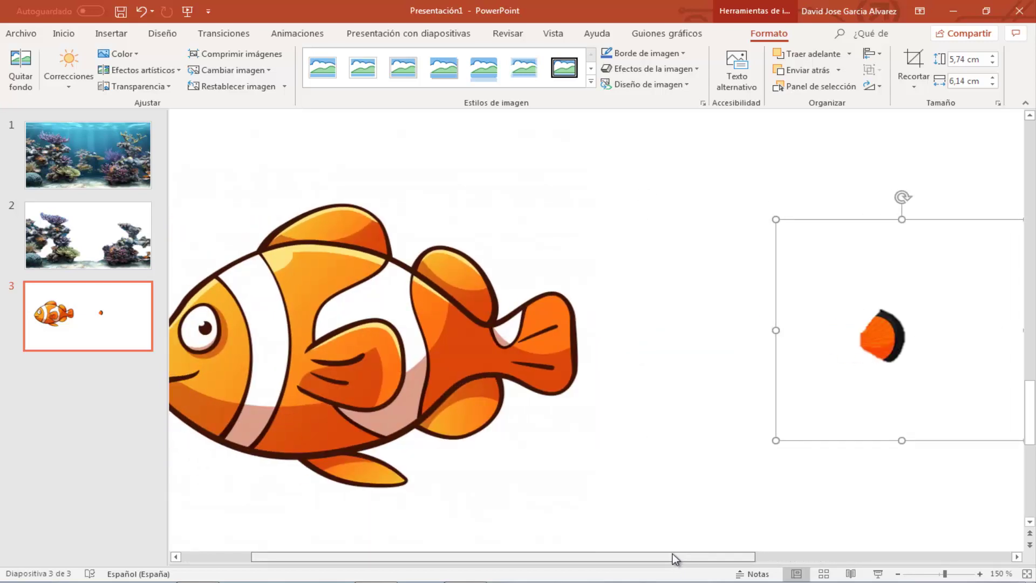
{"action": "mouse_move", "coordinate": [911, 332]}
{"action": "left_mouse_down"}
{"action": "mouse_move", "coordinate": [664, 357]}
{"action": "mouse_move", "coordinate": [451, 301]}
{"action": "mouse_move", "coordinate": [411, 310]}
{"action": "mouse_move", "coordinate": [401, 335]}
{"action": "mouse_move", "coordinate": [656, 200]}
{"action": "mouse_move", "coordinate": [680, 249]}
{"action": "left_mouse_up"}
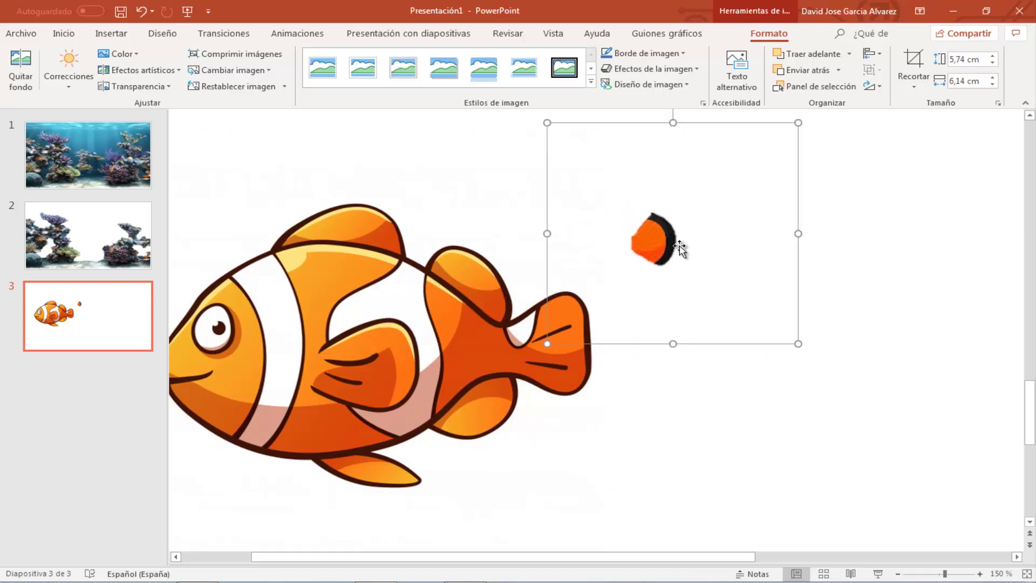
Crop away the empty space on all four sides, leaving the fin at 1,62 × 1,32 cm.
{"action": "left_click", "coordinate": [914, 60]}
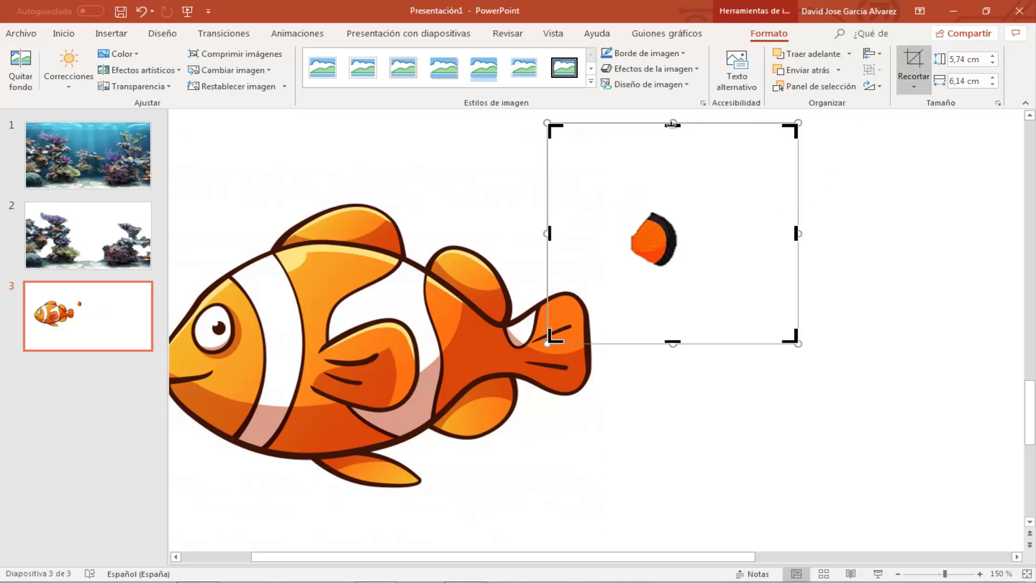
{"action": "left_click_drag", "start_coordinate": [672, 124], "coordinate": [658, 205]}
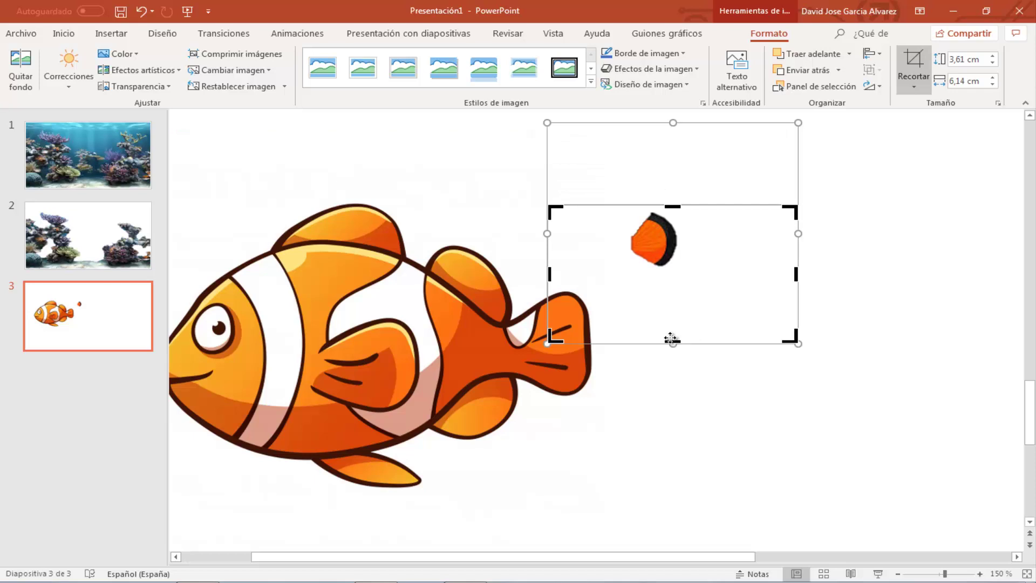
{"action": "left_click_drag", "start_coordinate": [671, 341], "coordinate": [687, 266]}
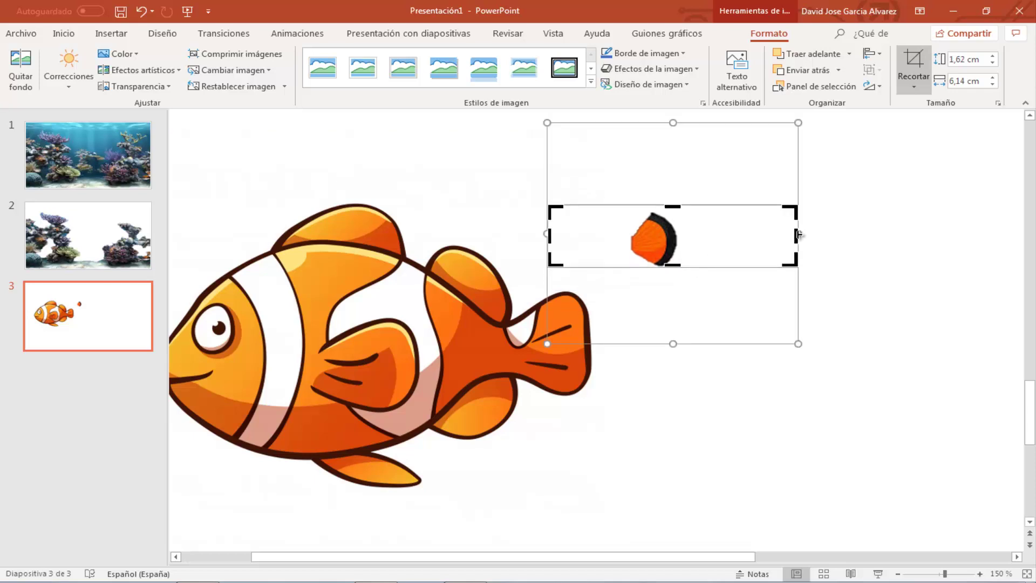
{"action": "left_click_drag", "start_coordinate": [799, 235], "coordinate": [680, 246]}
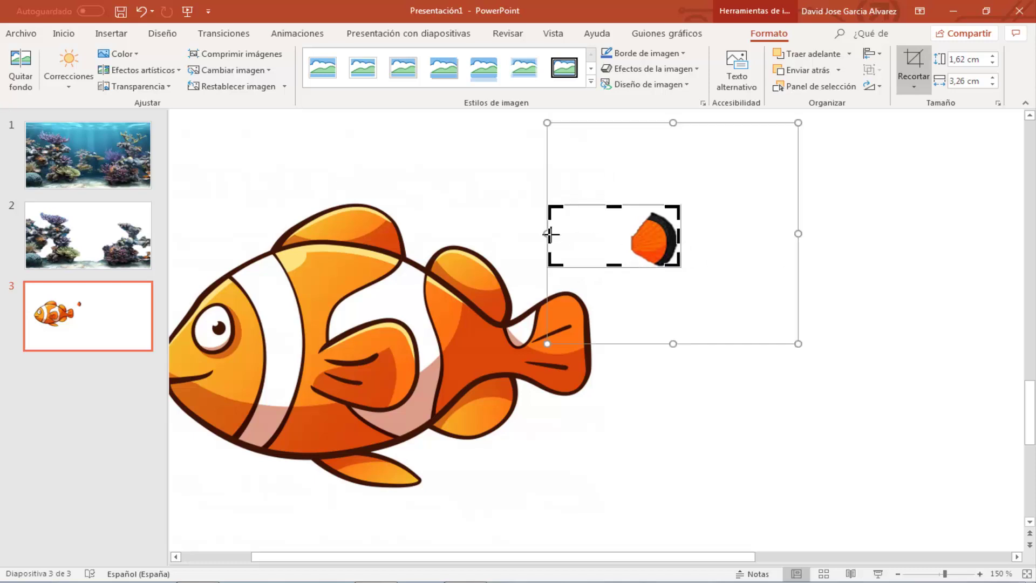
{"action": "left_click_drag", "start_coordinate": [551, 233], "coordinate": [626, 234]}
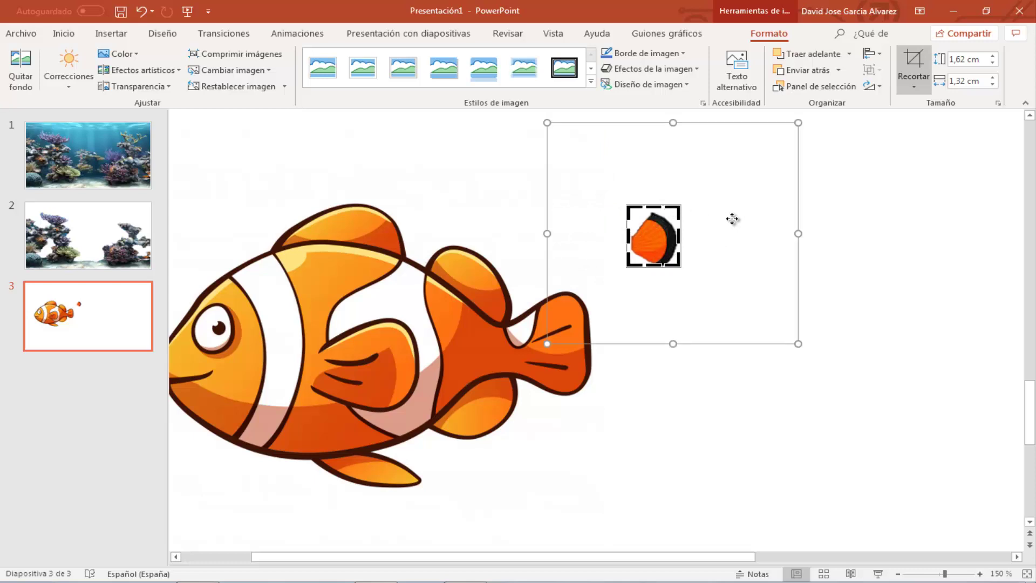
{"action": "key", "text": "Escape"}
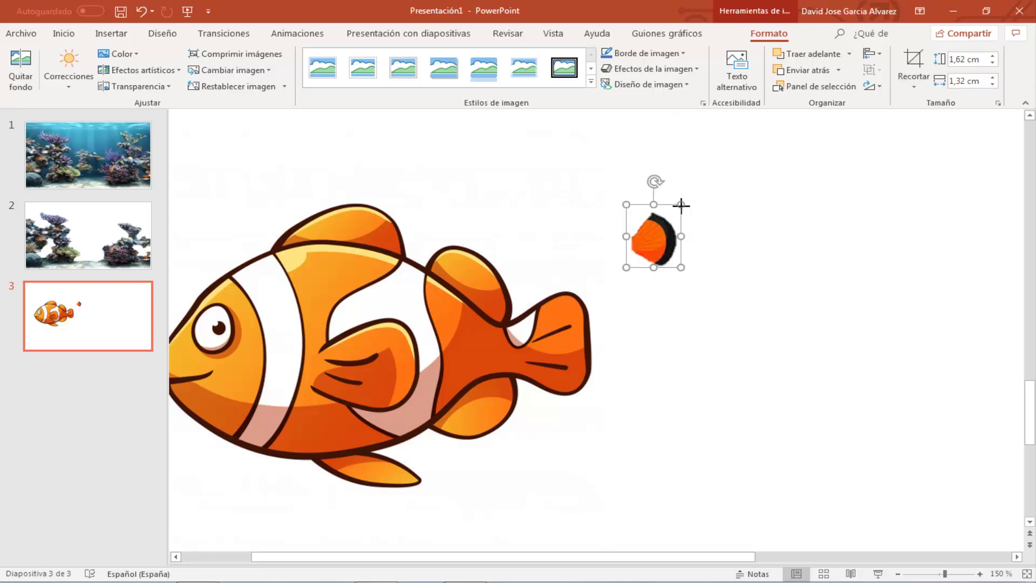
Enlarge the fin to about 3,9 × 3,92 cm and lay it over the clownfish's side fin.
{"action": "mouse_move", "coordinate": [682, 212]}
{"action": "left_mouse_down"}
{"action": "mouse_move", "coordinate": [732, 193]}
{"action": "mouse_move", "coordinate": [464, 345]}
{"action": "mouse_move", "coordinate": [379, 355]}
{"action": "mouse_move", "coordinate": [448, 356]}
{"action": "left_mouse_up"}
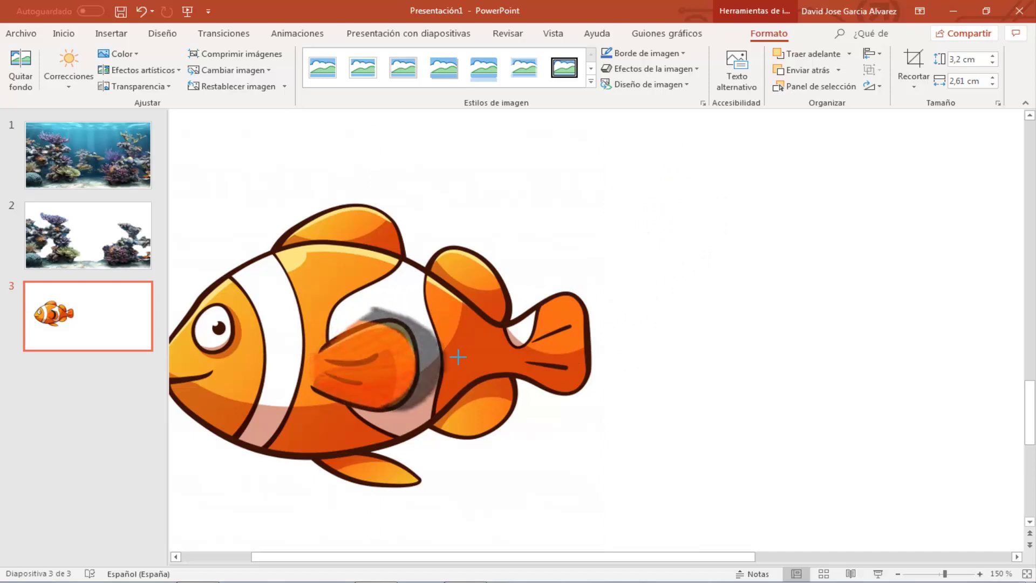
{"action": "left_click_drag", "start_coordinate": [384, 366], "coordinate": [384, 366]}
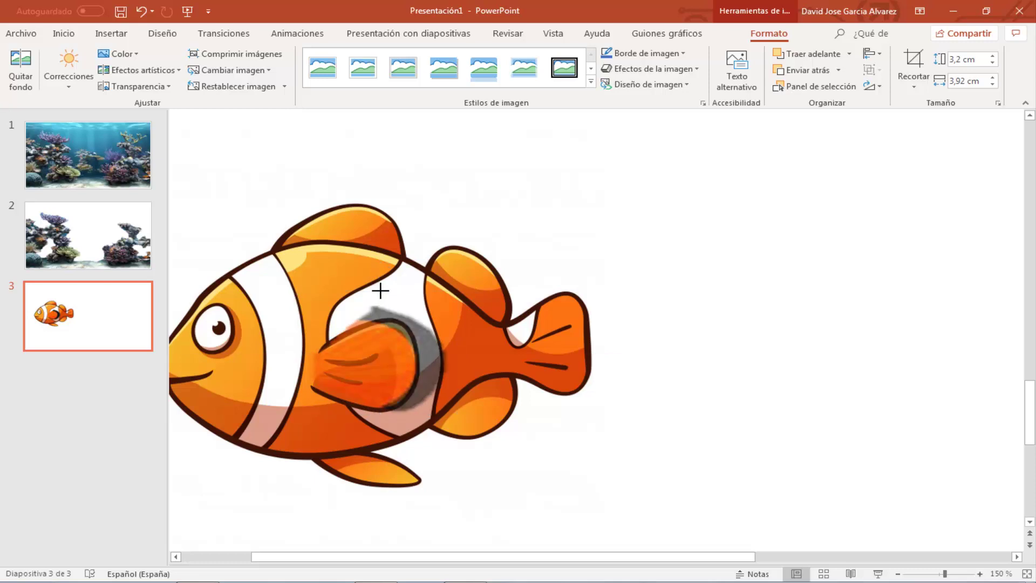
{"action": "left_click_drag", "start_coordinate": [381, 291], "coordinate": [380, 290]}
{"action": "key", "text": "Down"}
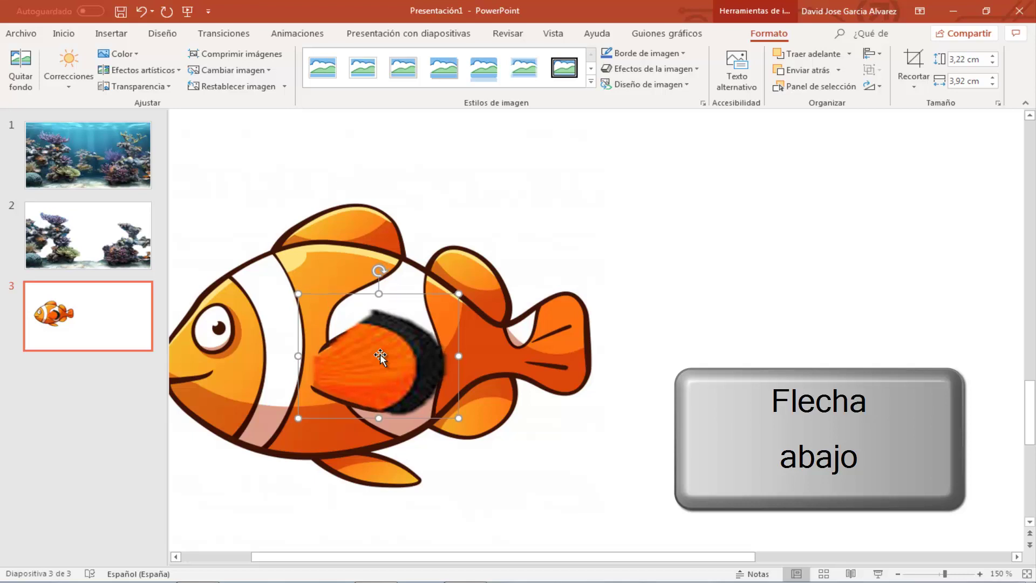
{"action": "key", "text": "Down"}
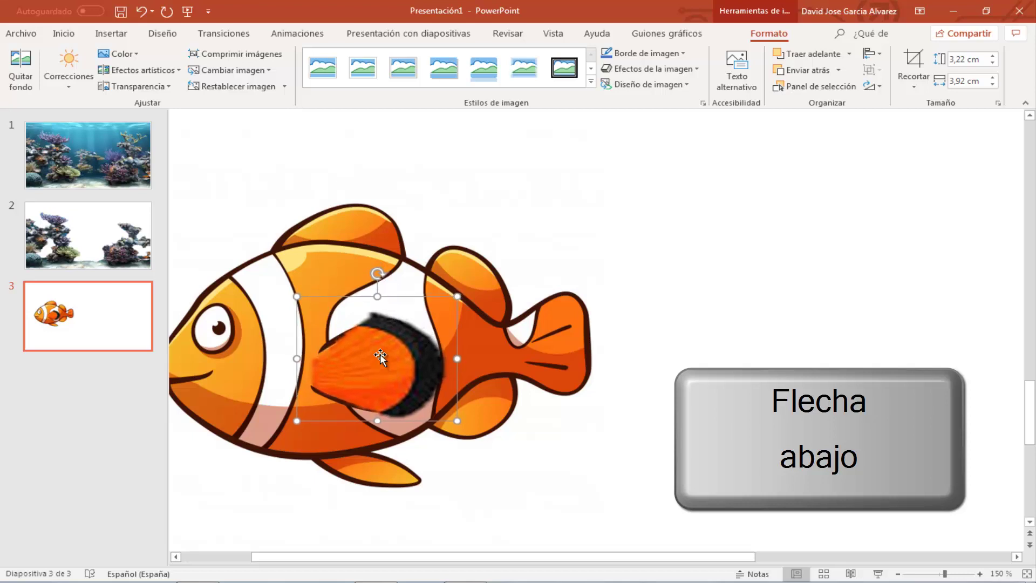
{"action": "key", "text": "Down"}
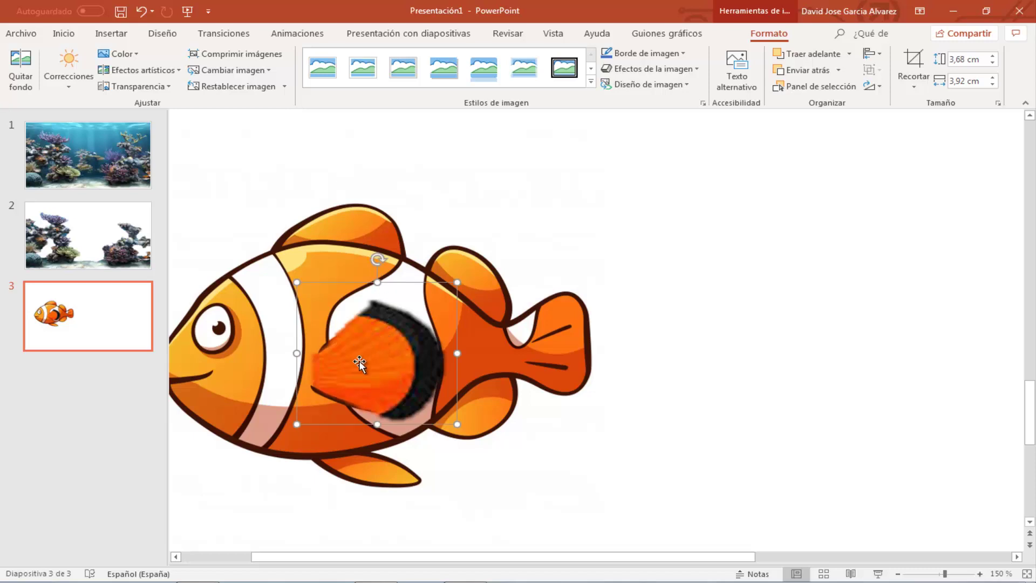
{"action": "key", "text": "ctrl+z"}
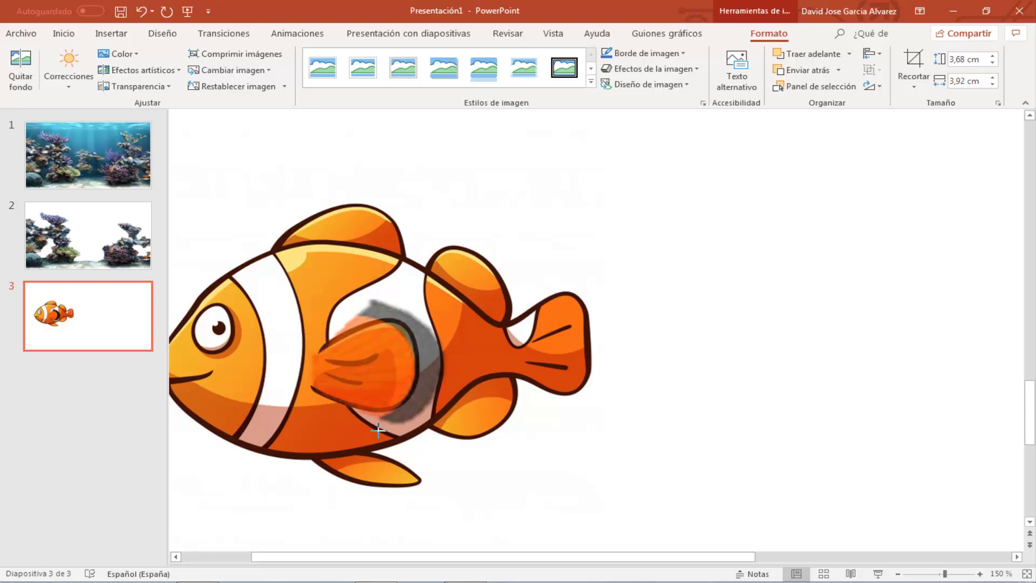
{"action": "left_click_drag", "start_coordinate": [378, 431], "coordinate": [378, 431]}
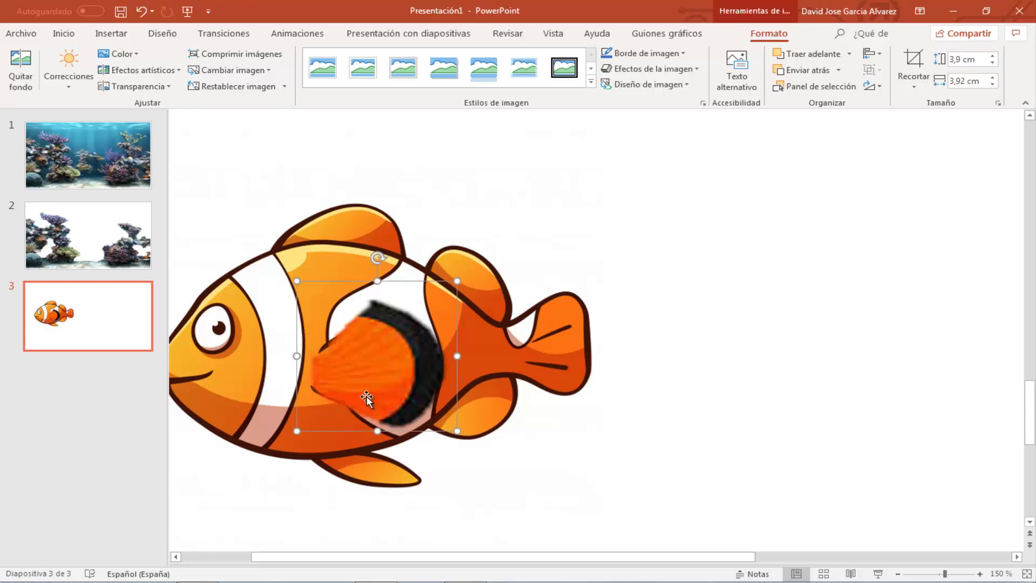
{"action": "left_click", "coordinate": [547, 453]}
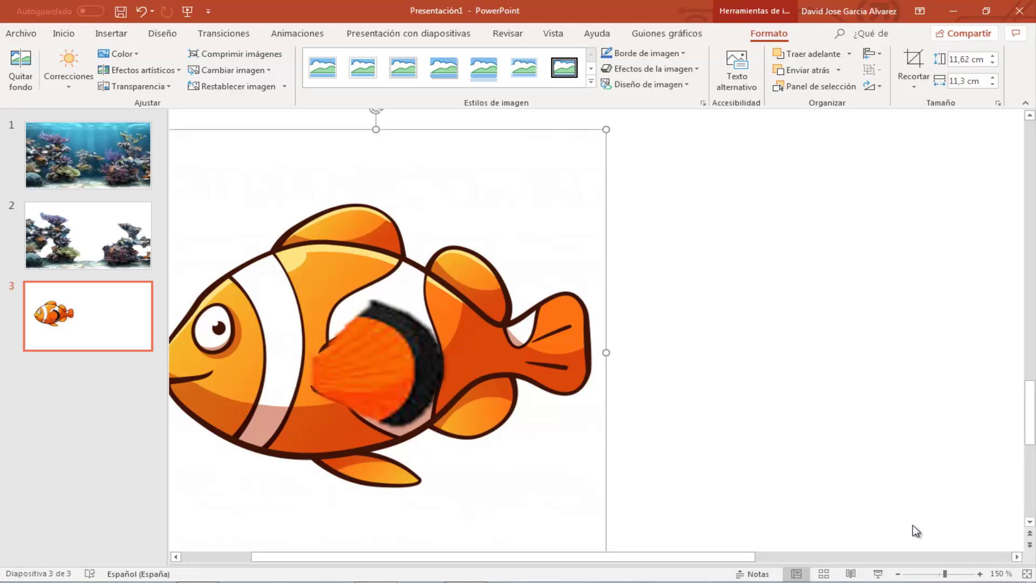
Zoom out to see the whole slide and move the big clownfish toward the centre.
{"action": "left_click", "coordinate": [898, 574]}
{"action": "left_click", "coordinate": [898, 573]}
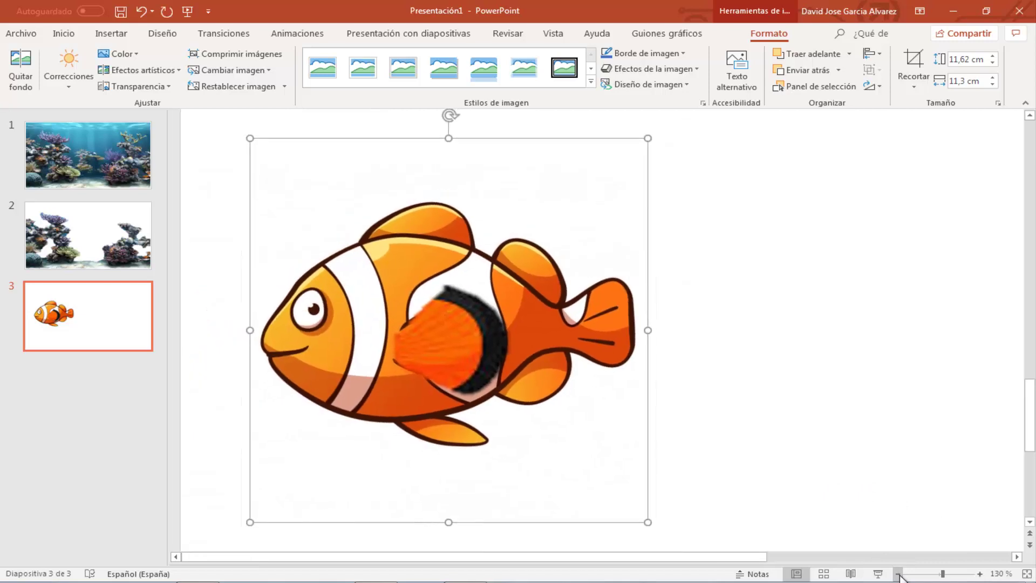
{"action": "left_click", "coordinate": [899, 574]}
{"action": "left_click", "coordinate": [899, 574]}
{"action": "left_click", "coordinate": [898, 573]}
{"action": "left_click", "coordinate": [899, 574]}
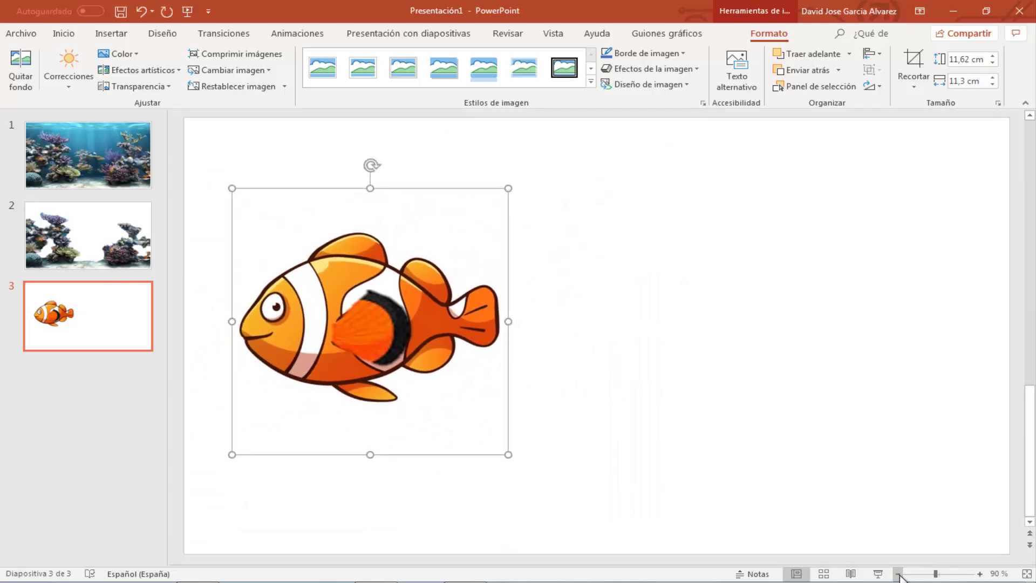
{"action": "left_click", "coordinate": [698, 411]}
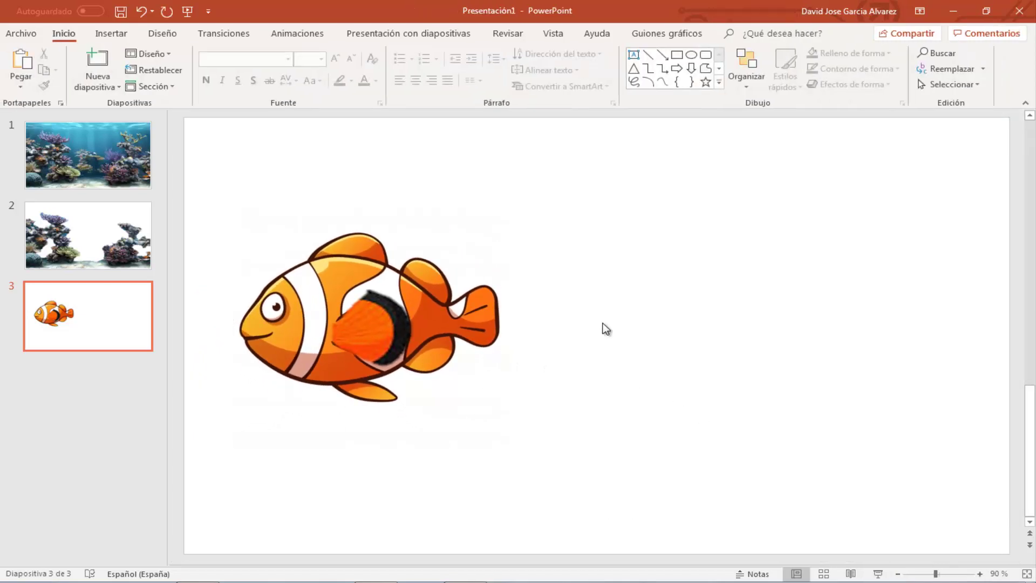
{"action": "left_click_drag", "start_coordinate": [311, 270], "coordinate": [545, 265]}
Realign the fin piece over the clownfish's side fin with small nudges.
{"action": "left_click_drag", "start_coordinate": [390, 323], "coordinate": [582, 317]}
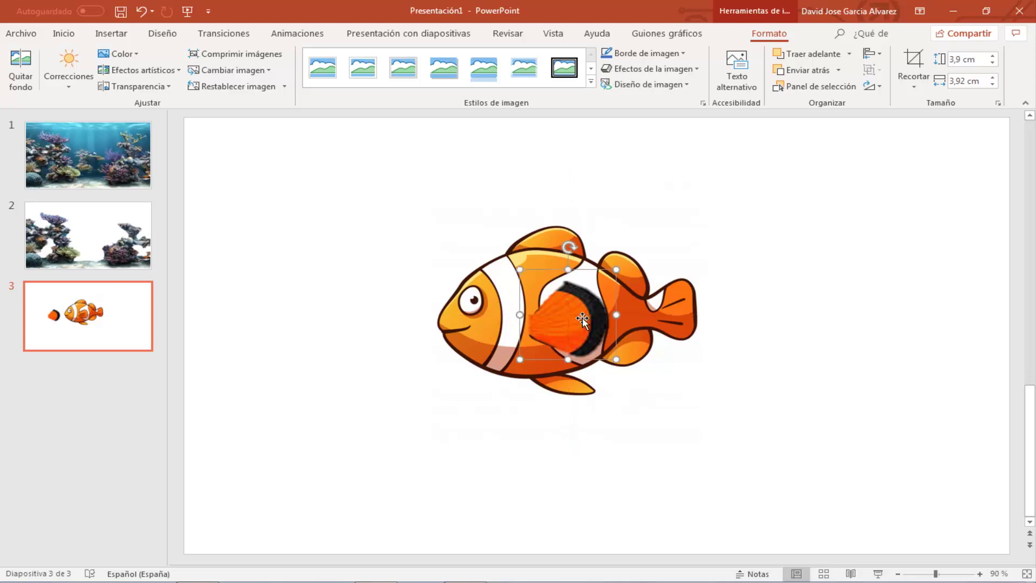
{"action": "key", "text": "ctrl+Left"}
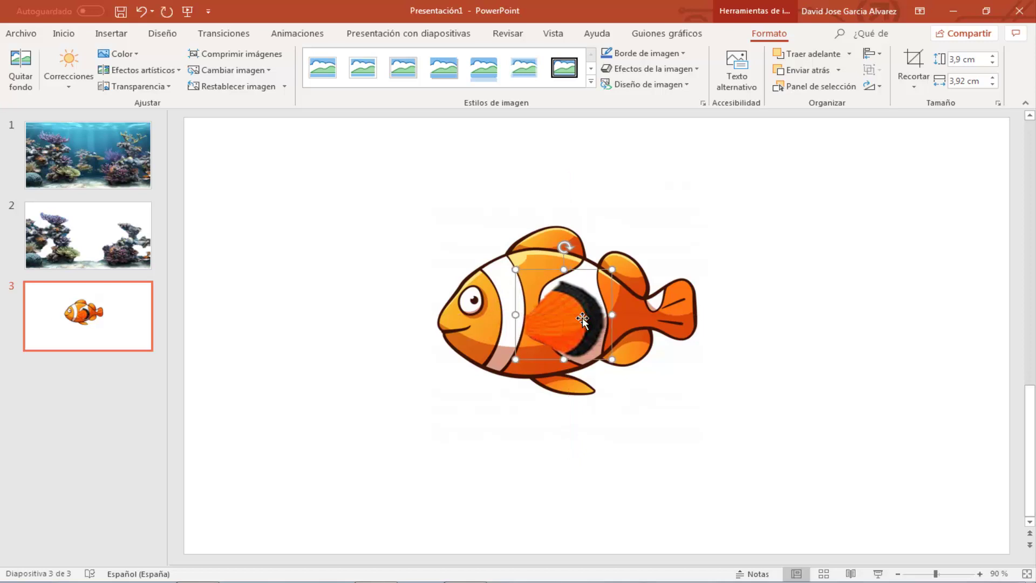
{"action": "key", "text": "ctrl+Down"}
{"action": "left_click", "coordinate": [752, 246]}
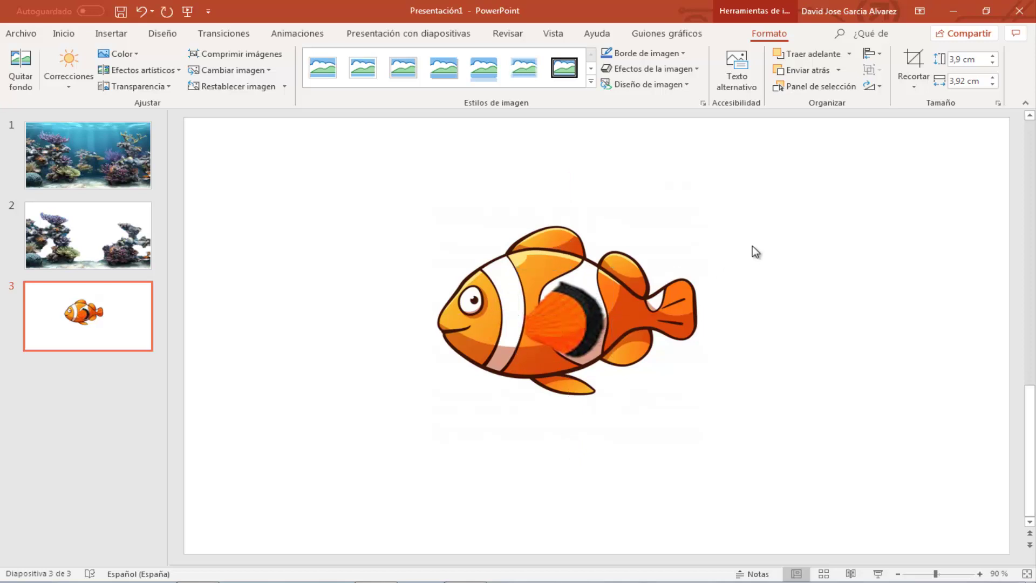